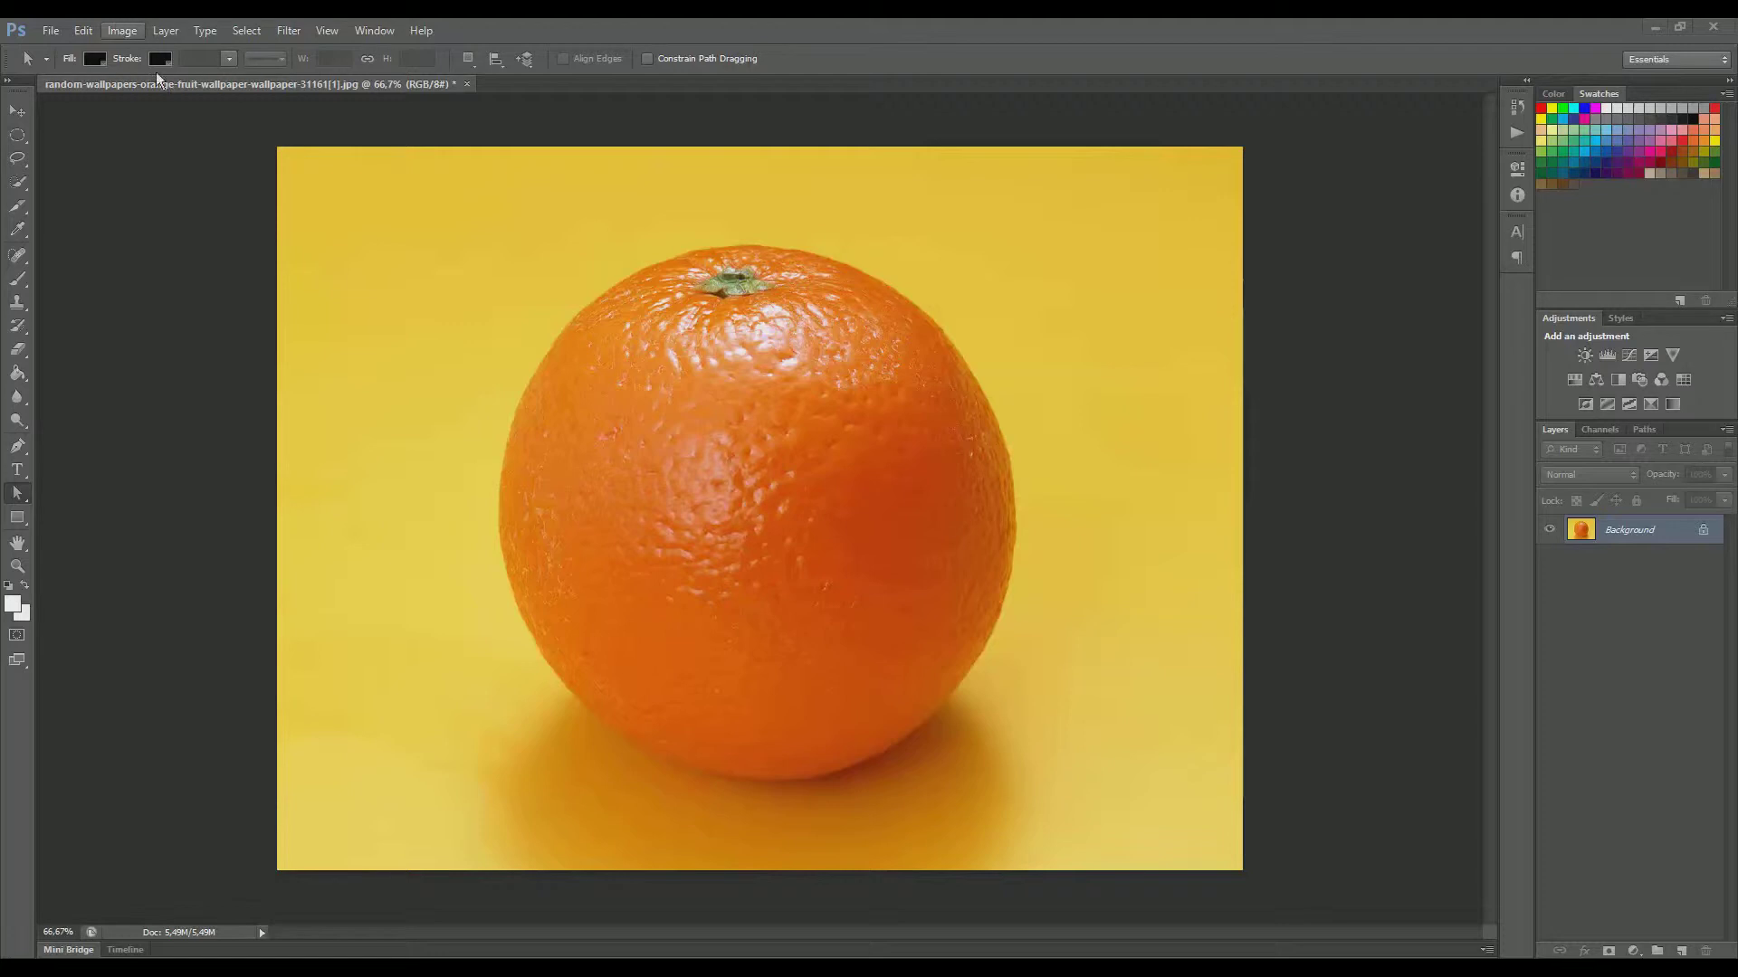
Step: Place the sunglasses-303327_640 image from Documents into the orange photo as a new layer
left_click(47, 34)
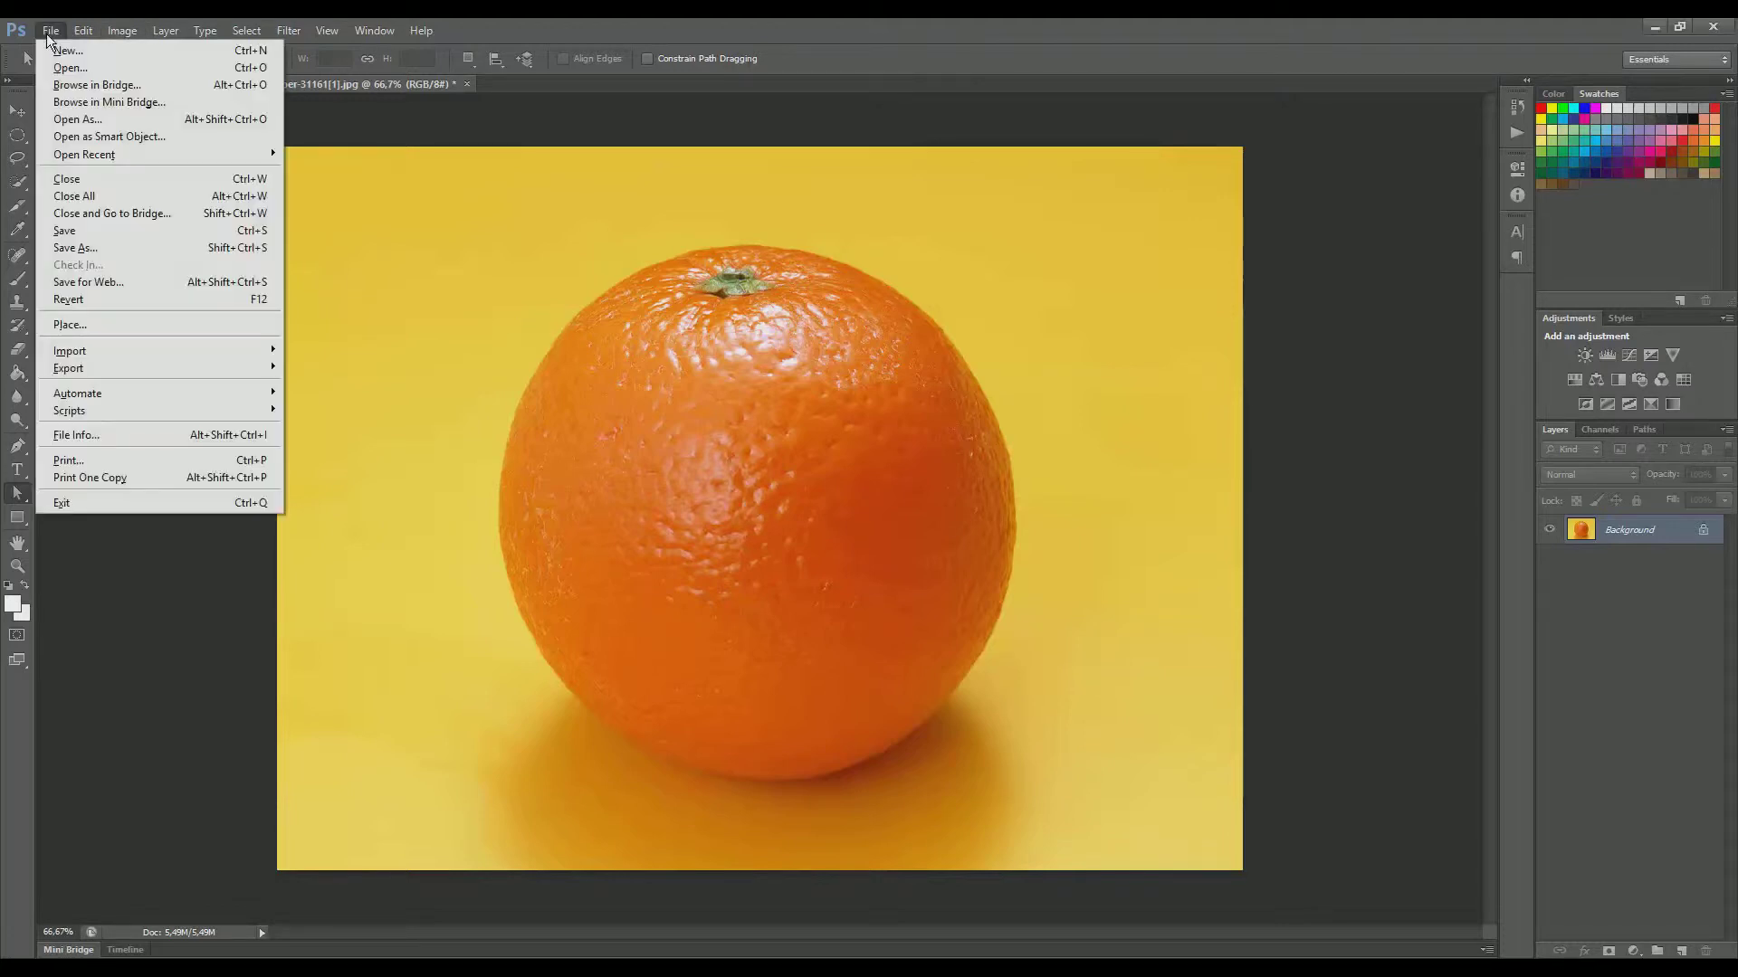
left_click(90, 322)
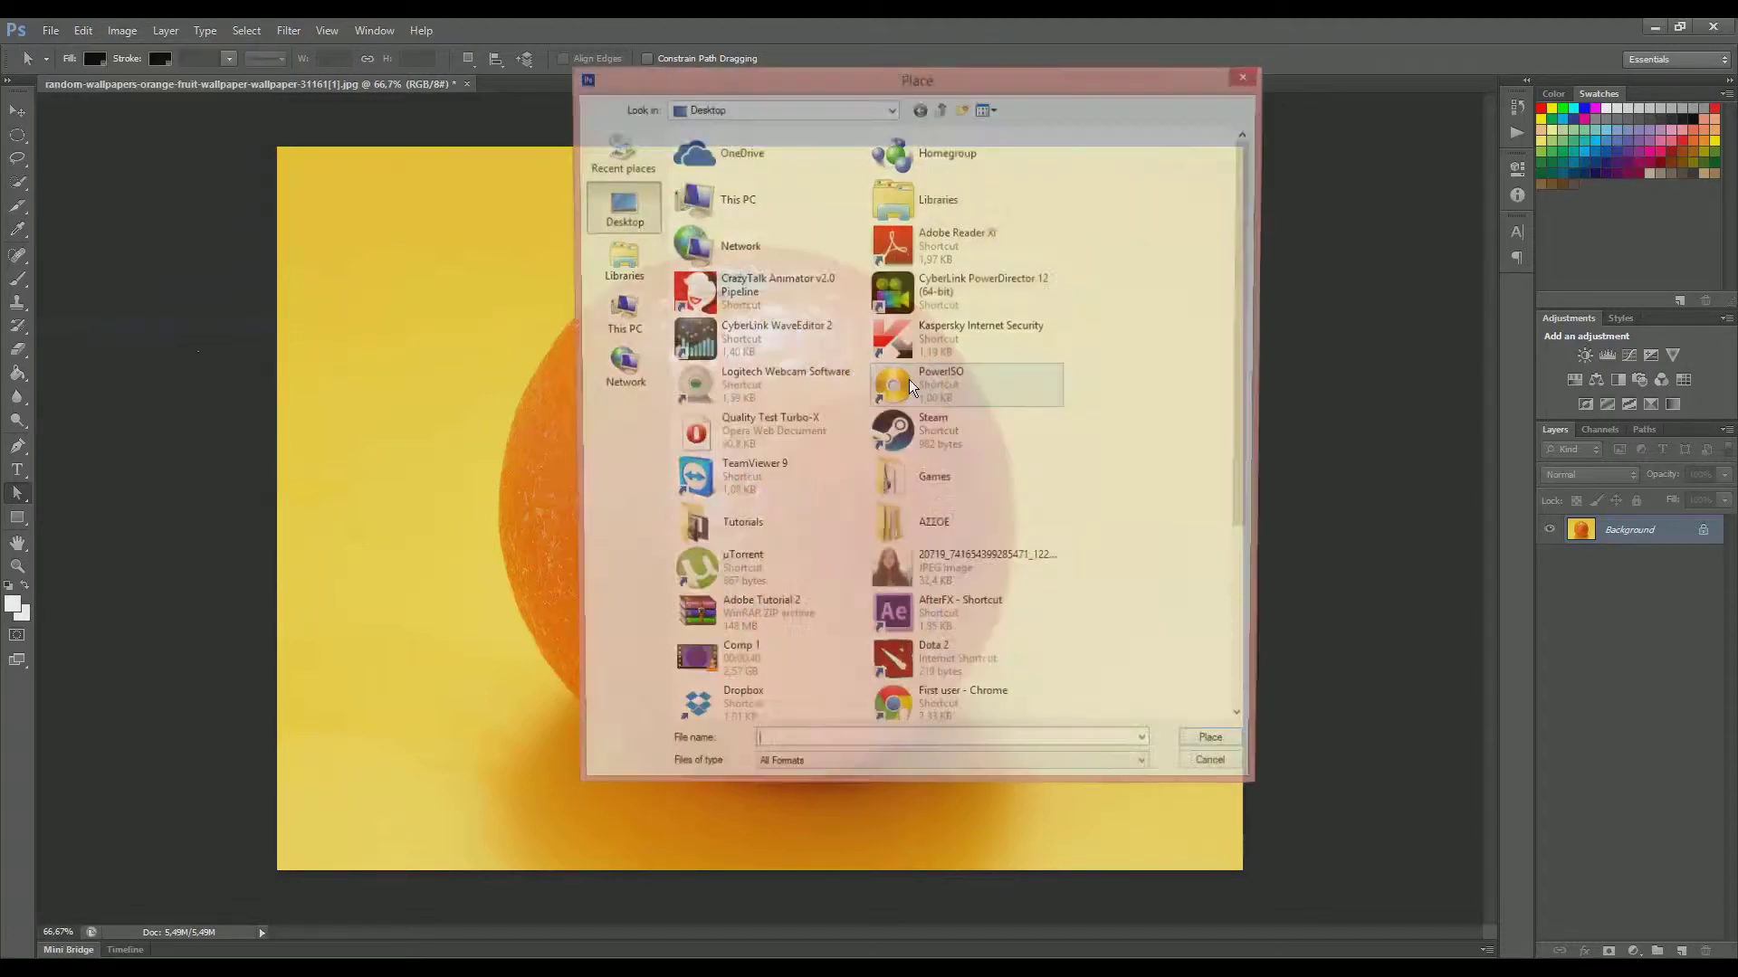
left_click(628, 271)
double_click(722, 156)
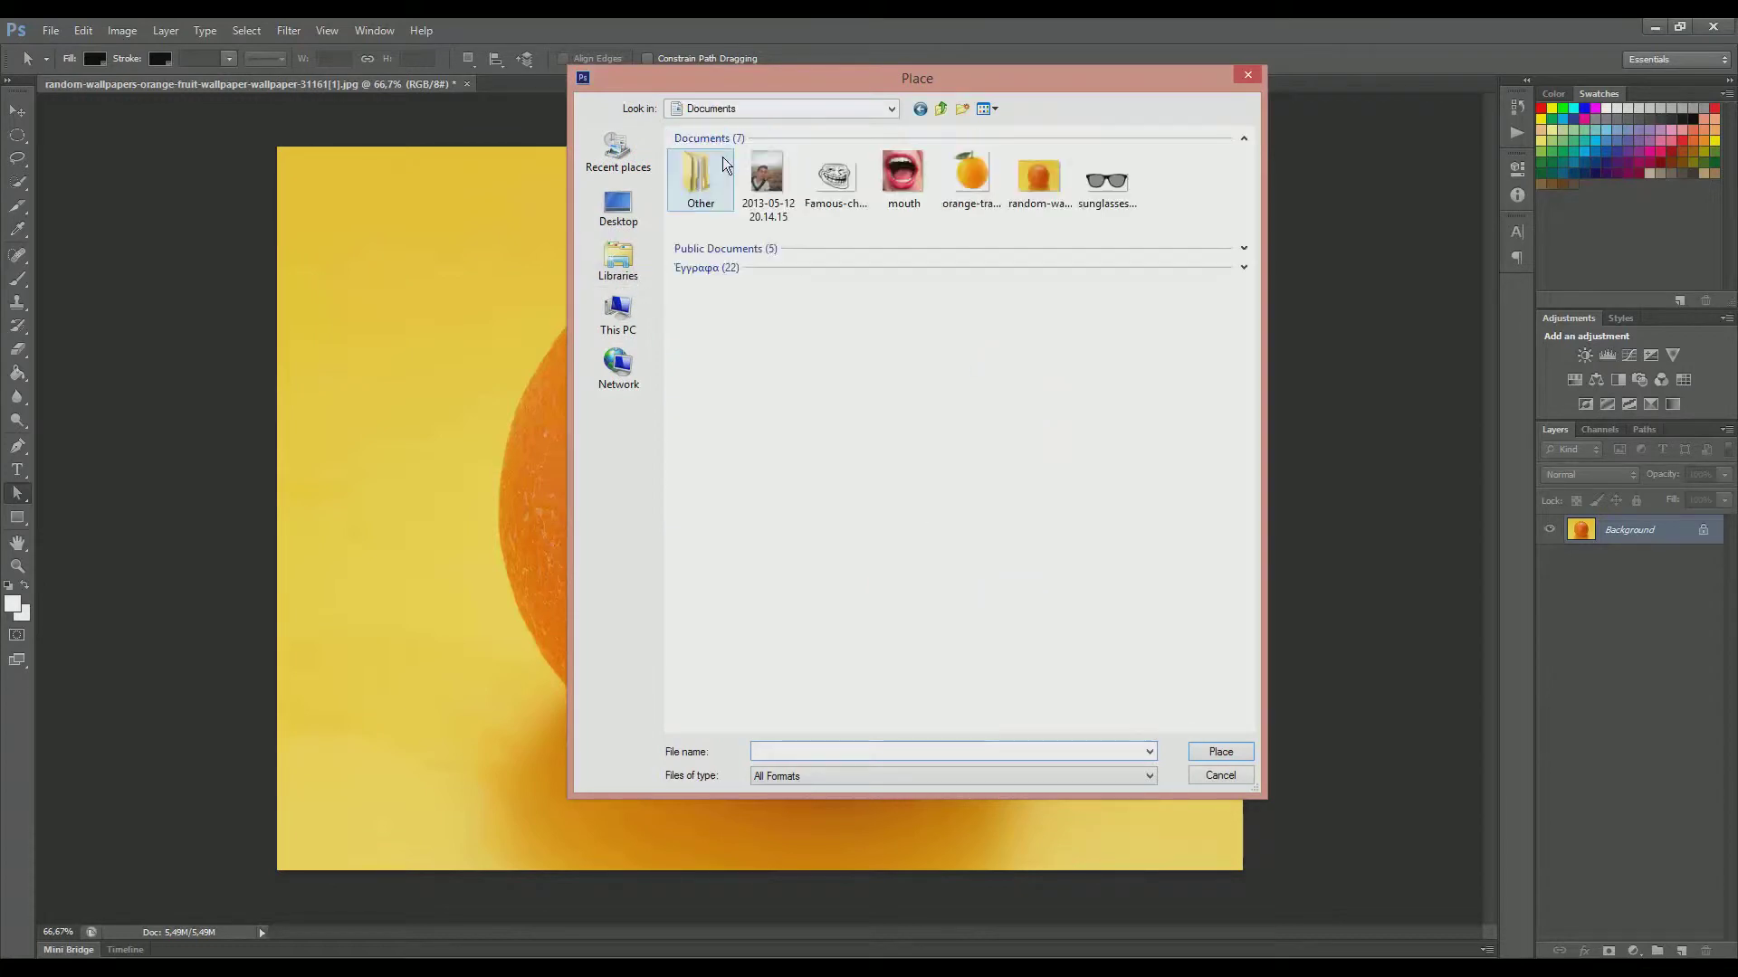
left_click(1113, 187)
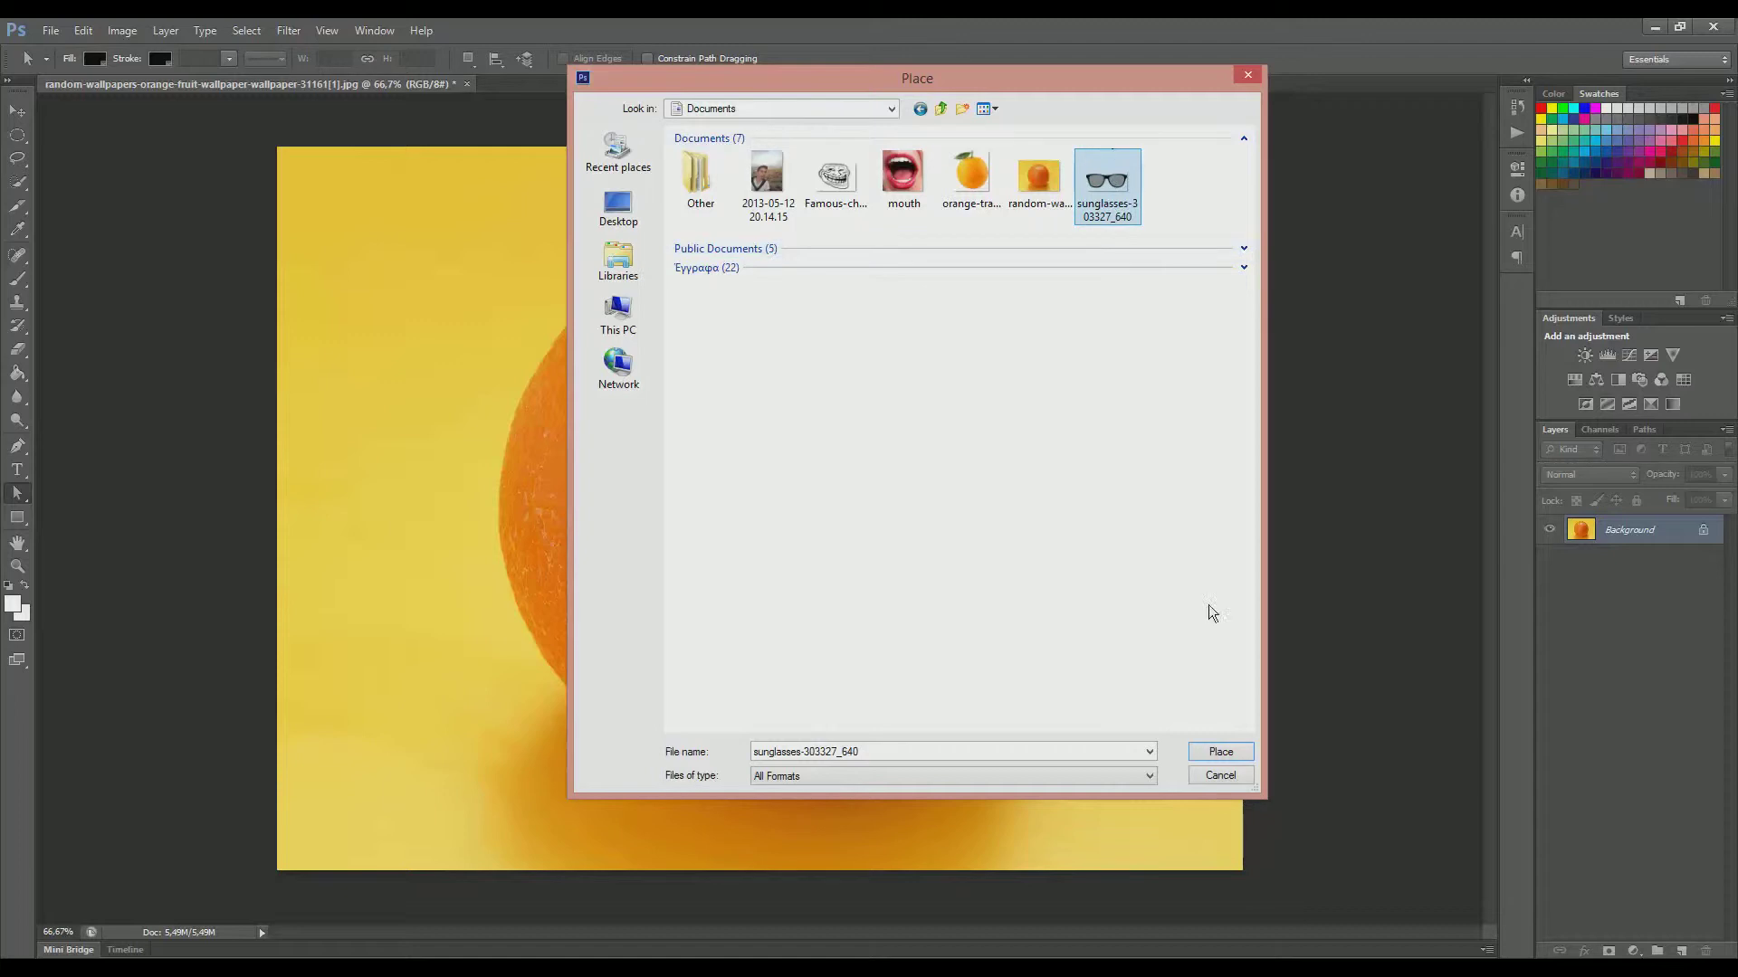
left_click(1231, 750)
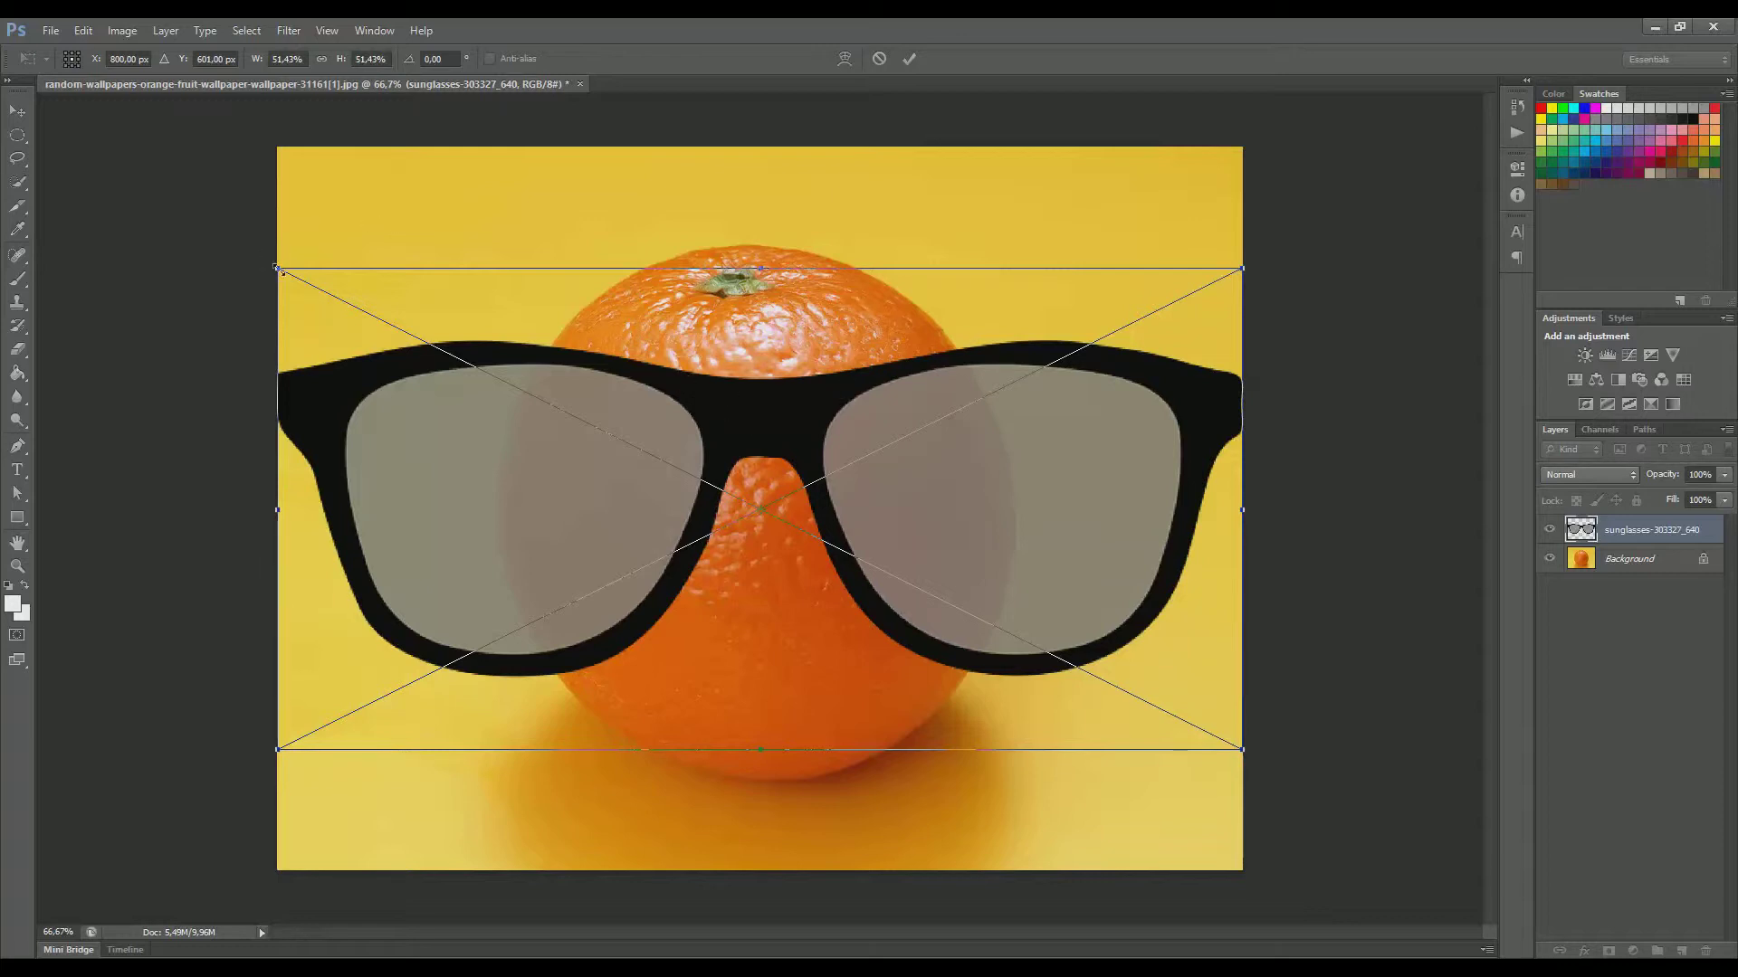
Step: Scale the sunglasses to about 24–25% and commit them across the orange's upper half
left_click_drag(280, 269, 688, 395)
left_click_drag(856, 516, 651, 433)
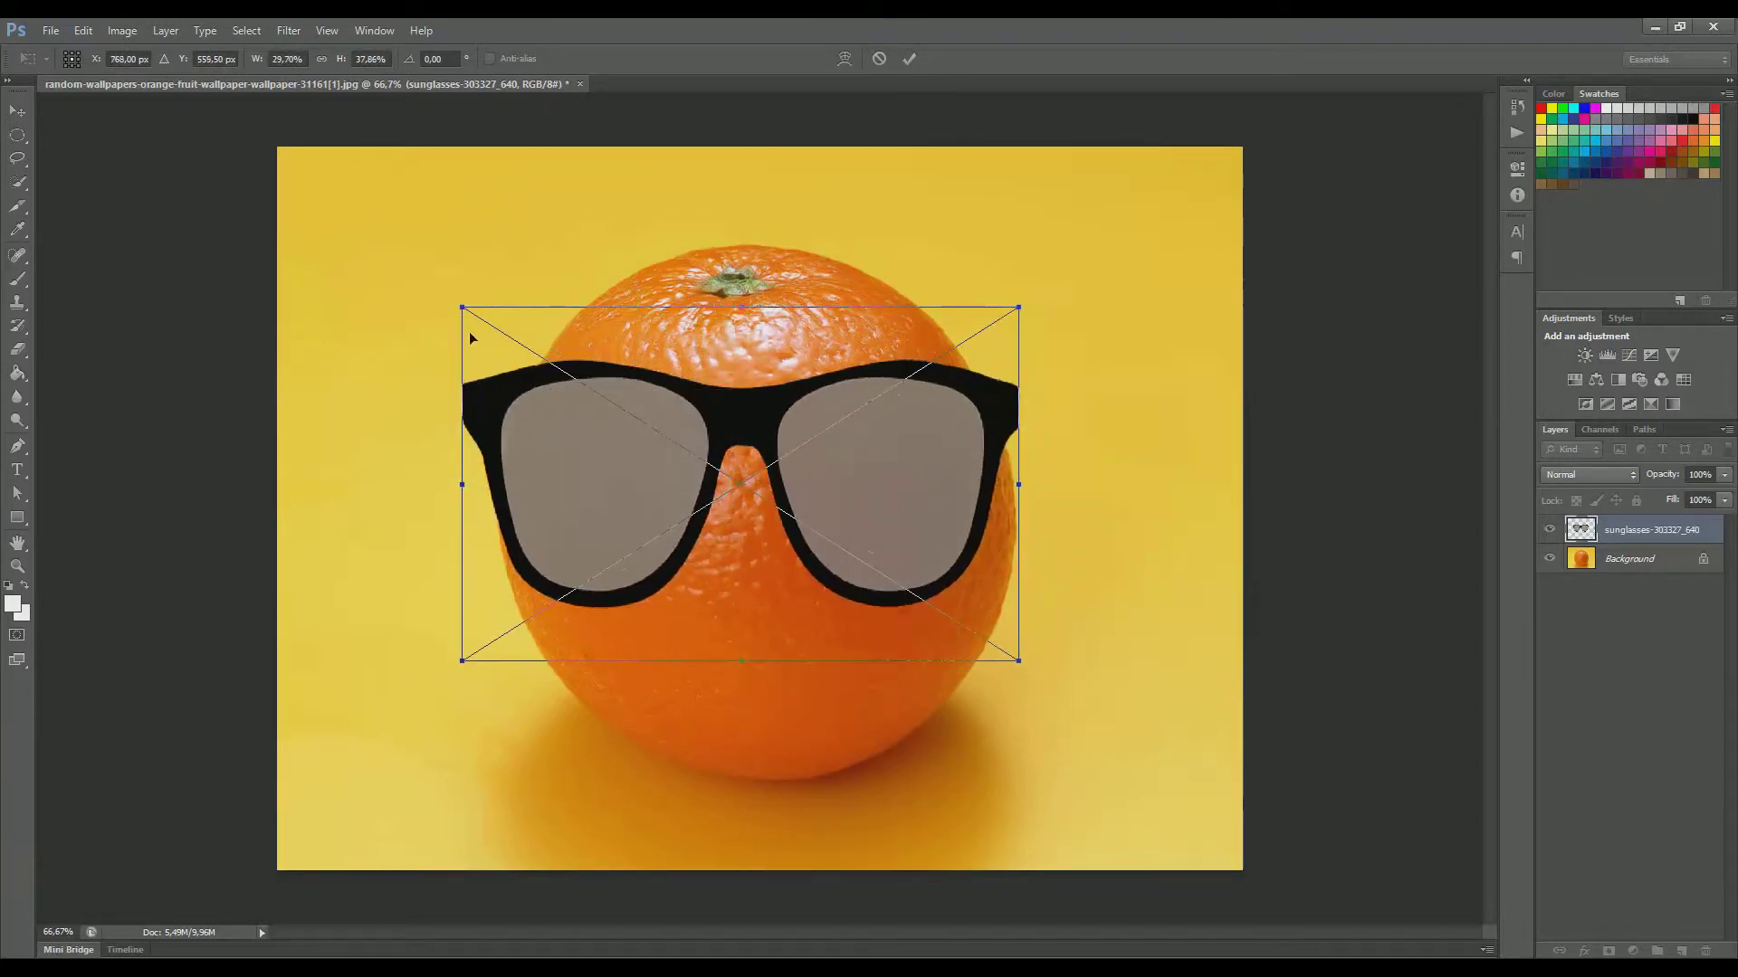
left_click_drag(472, 319, 537, 349)
left_click_drag(621, 440, 658, 381)
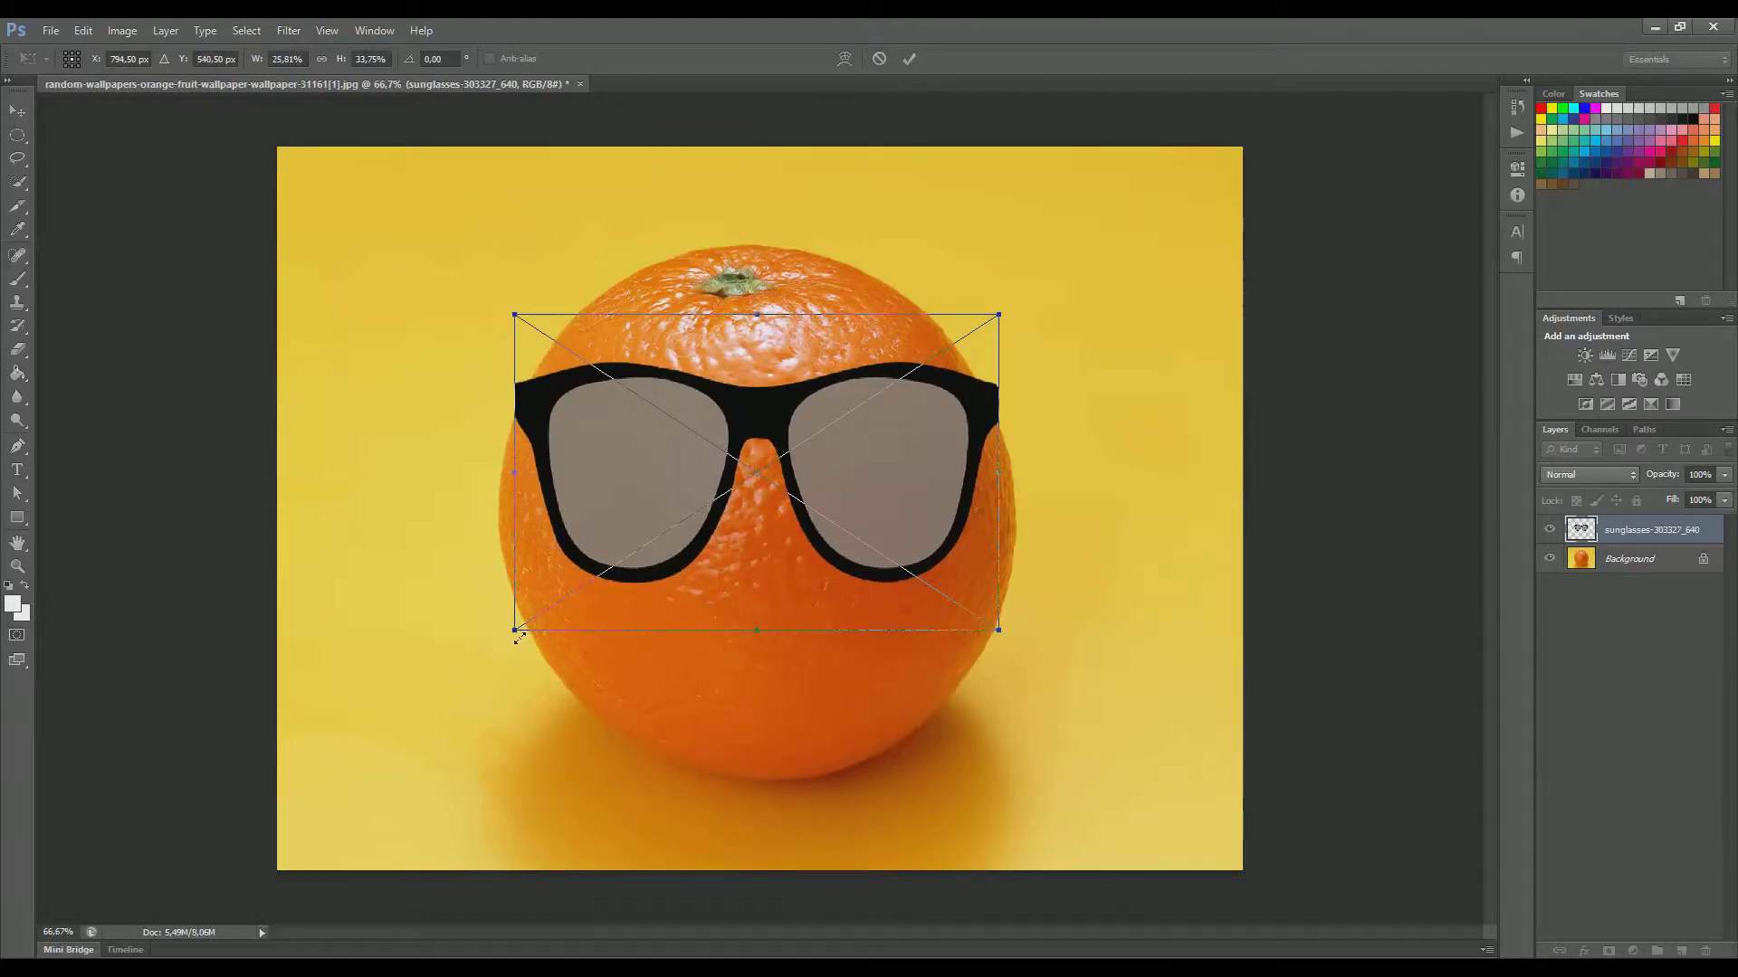
left_click_drag(515, 631, 518, 553)
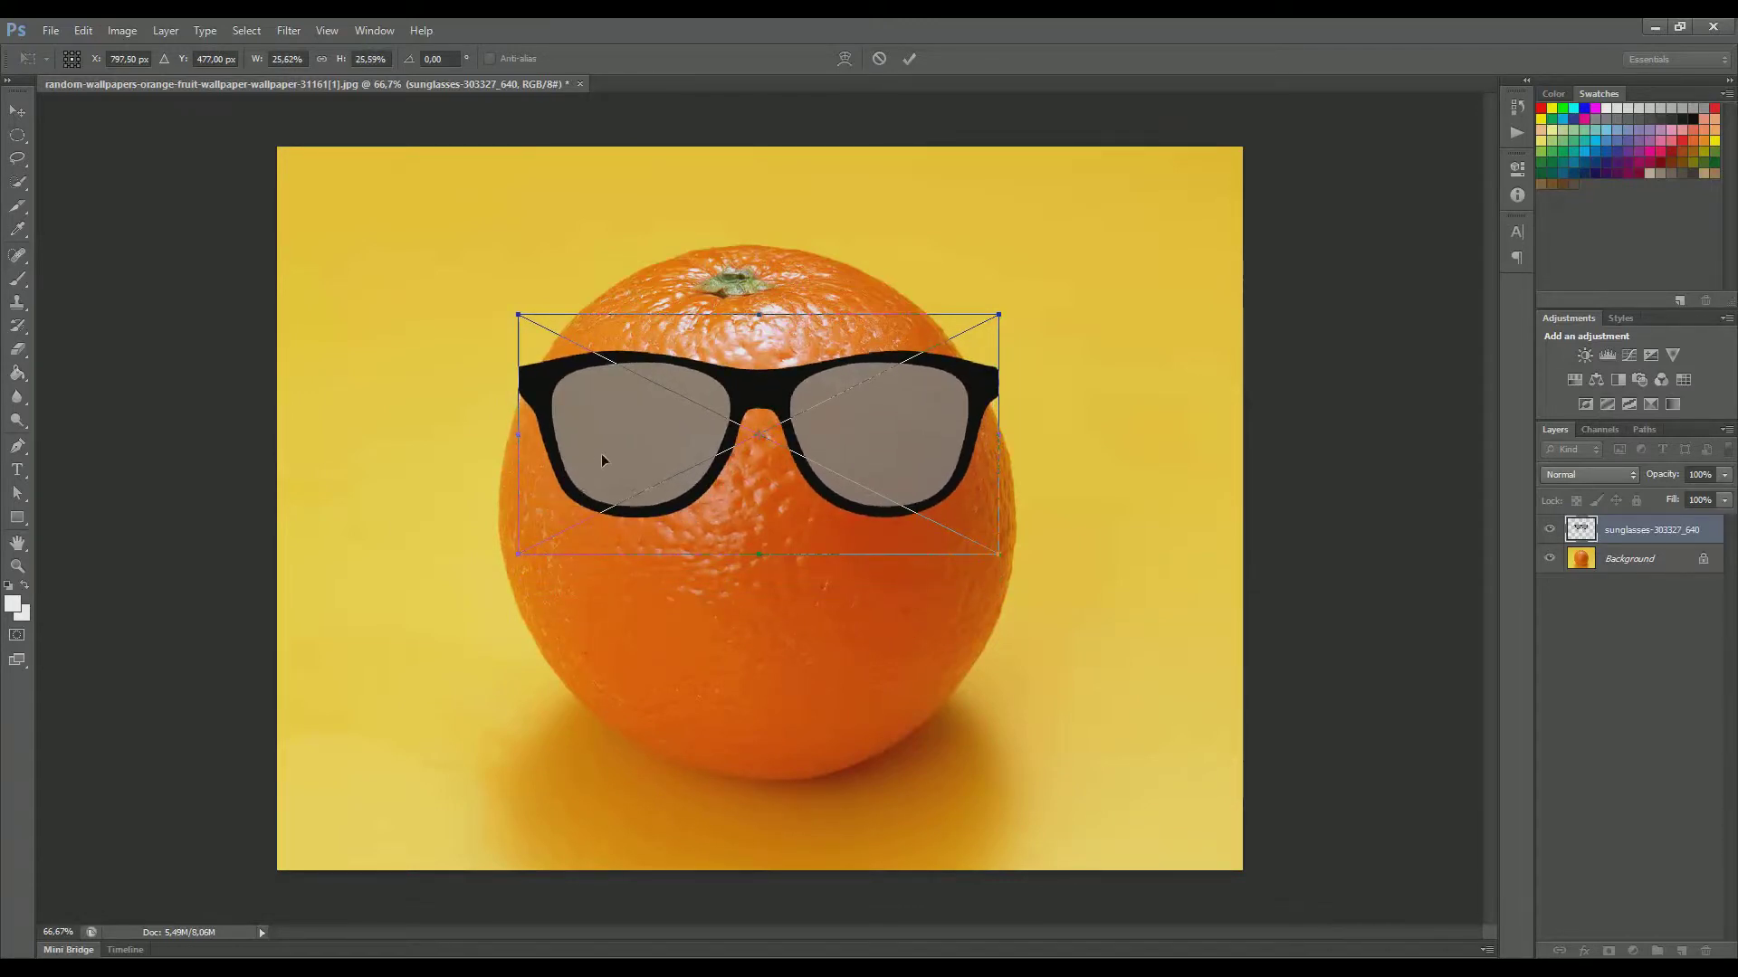
left_click_drag(601, 459, 608, 468)
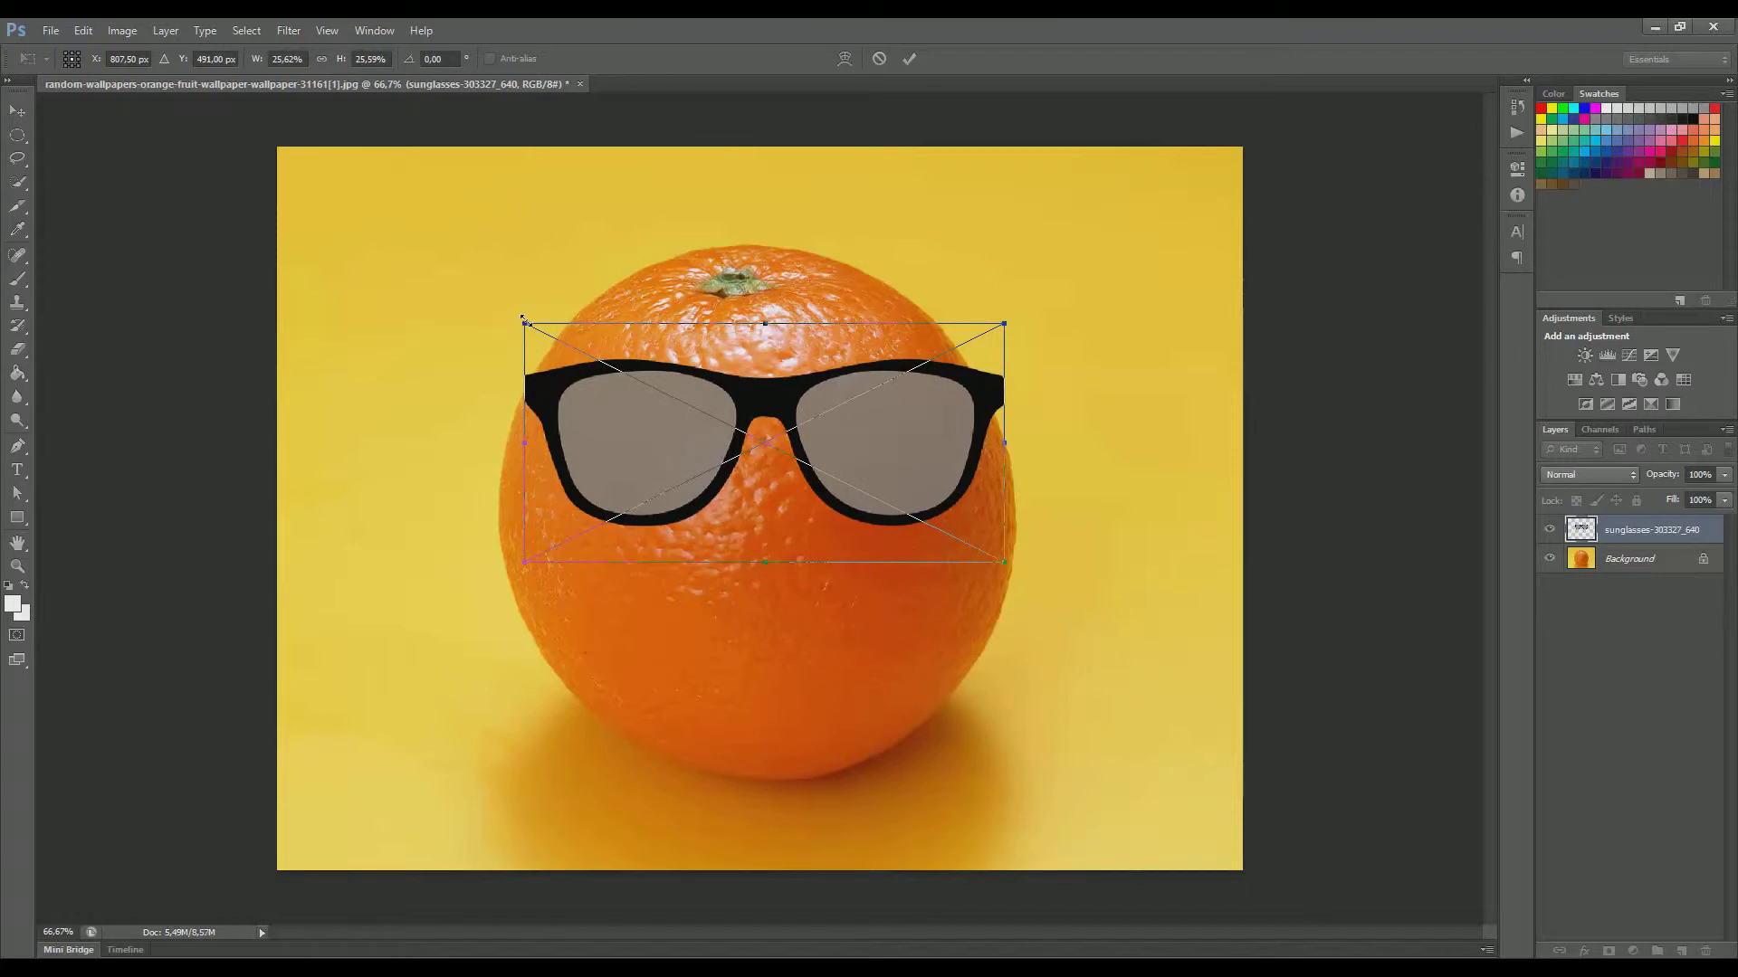
left_click_drag(524, 321, 551, 325)
left_click_drag(622, 376, 598, 372)
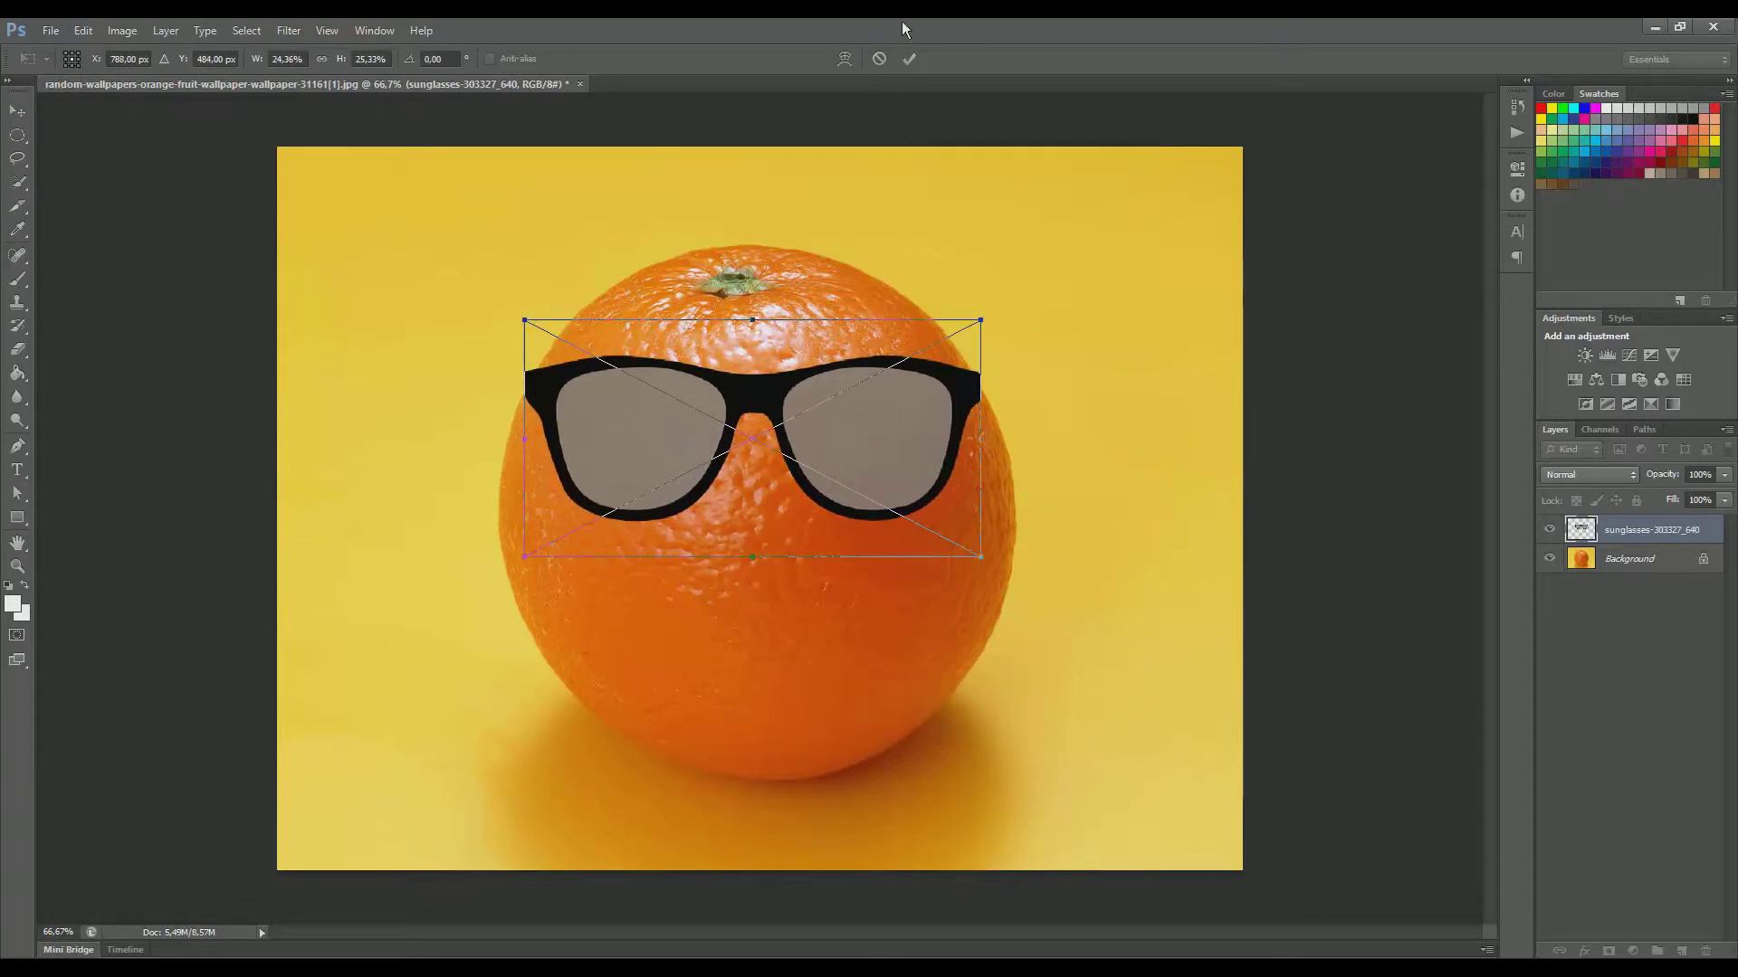
left_click(910, 59)
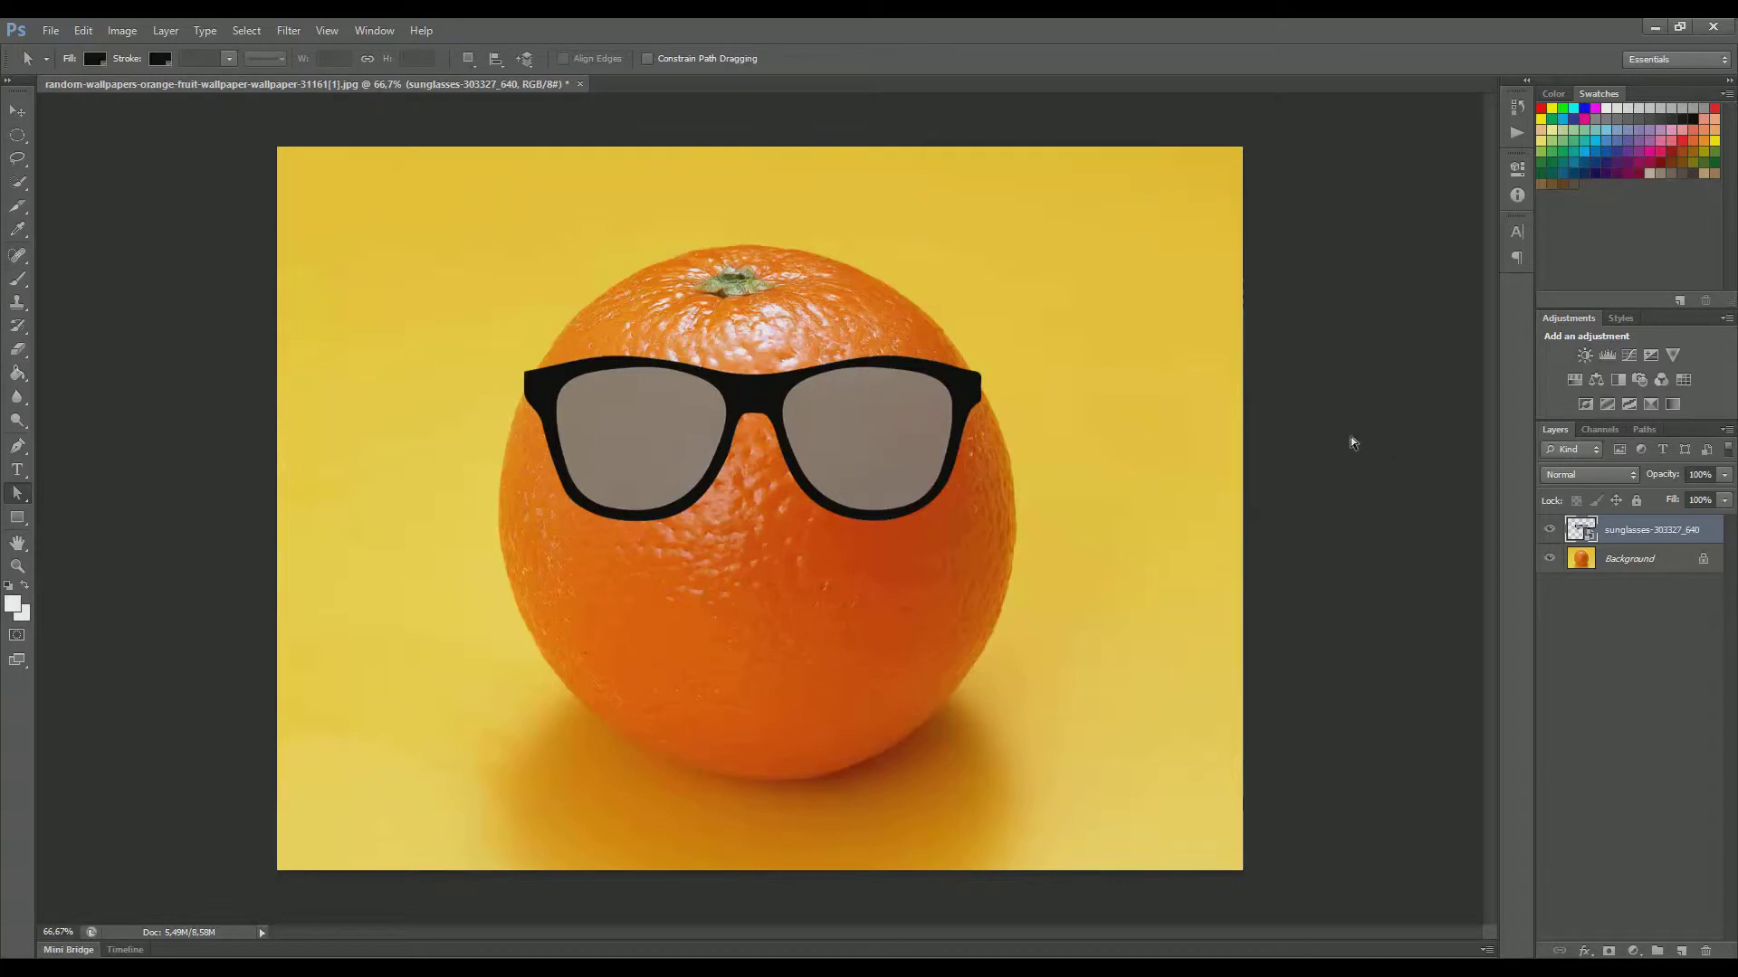
Step: Compare Multiply, Linear Burn and Darker Color blending on the sunglasses, settling on Multiply
left_click(1620, 476)
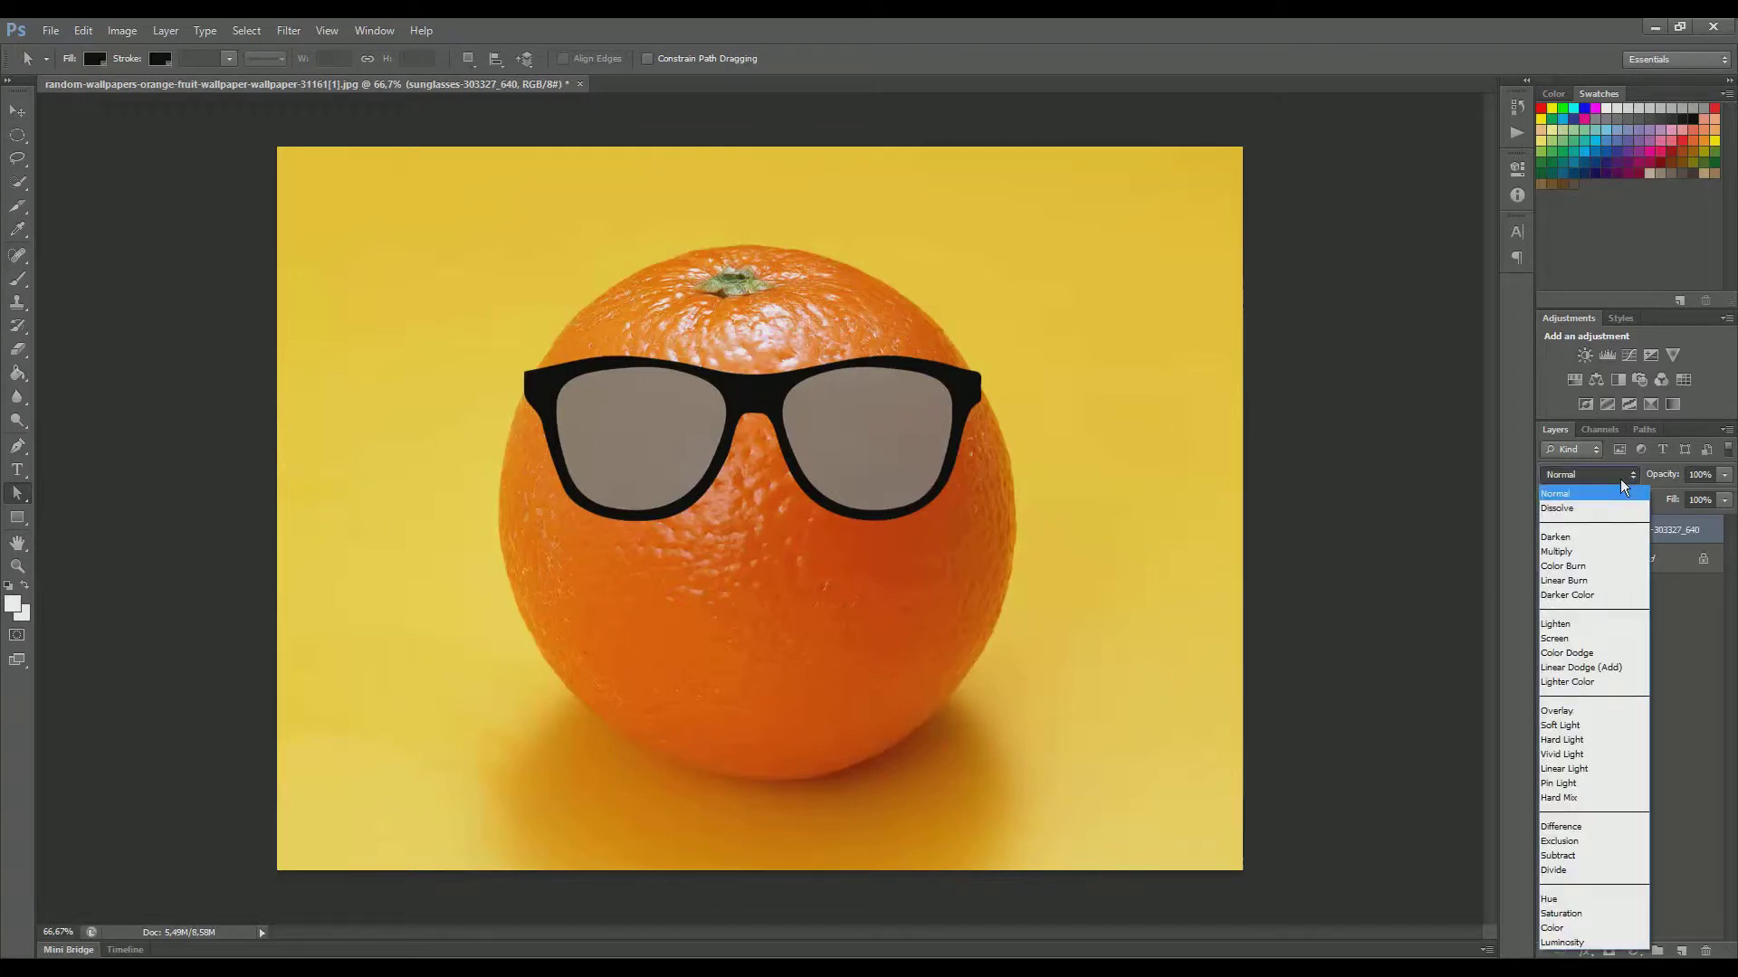
left_click(1575, 554)
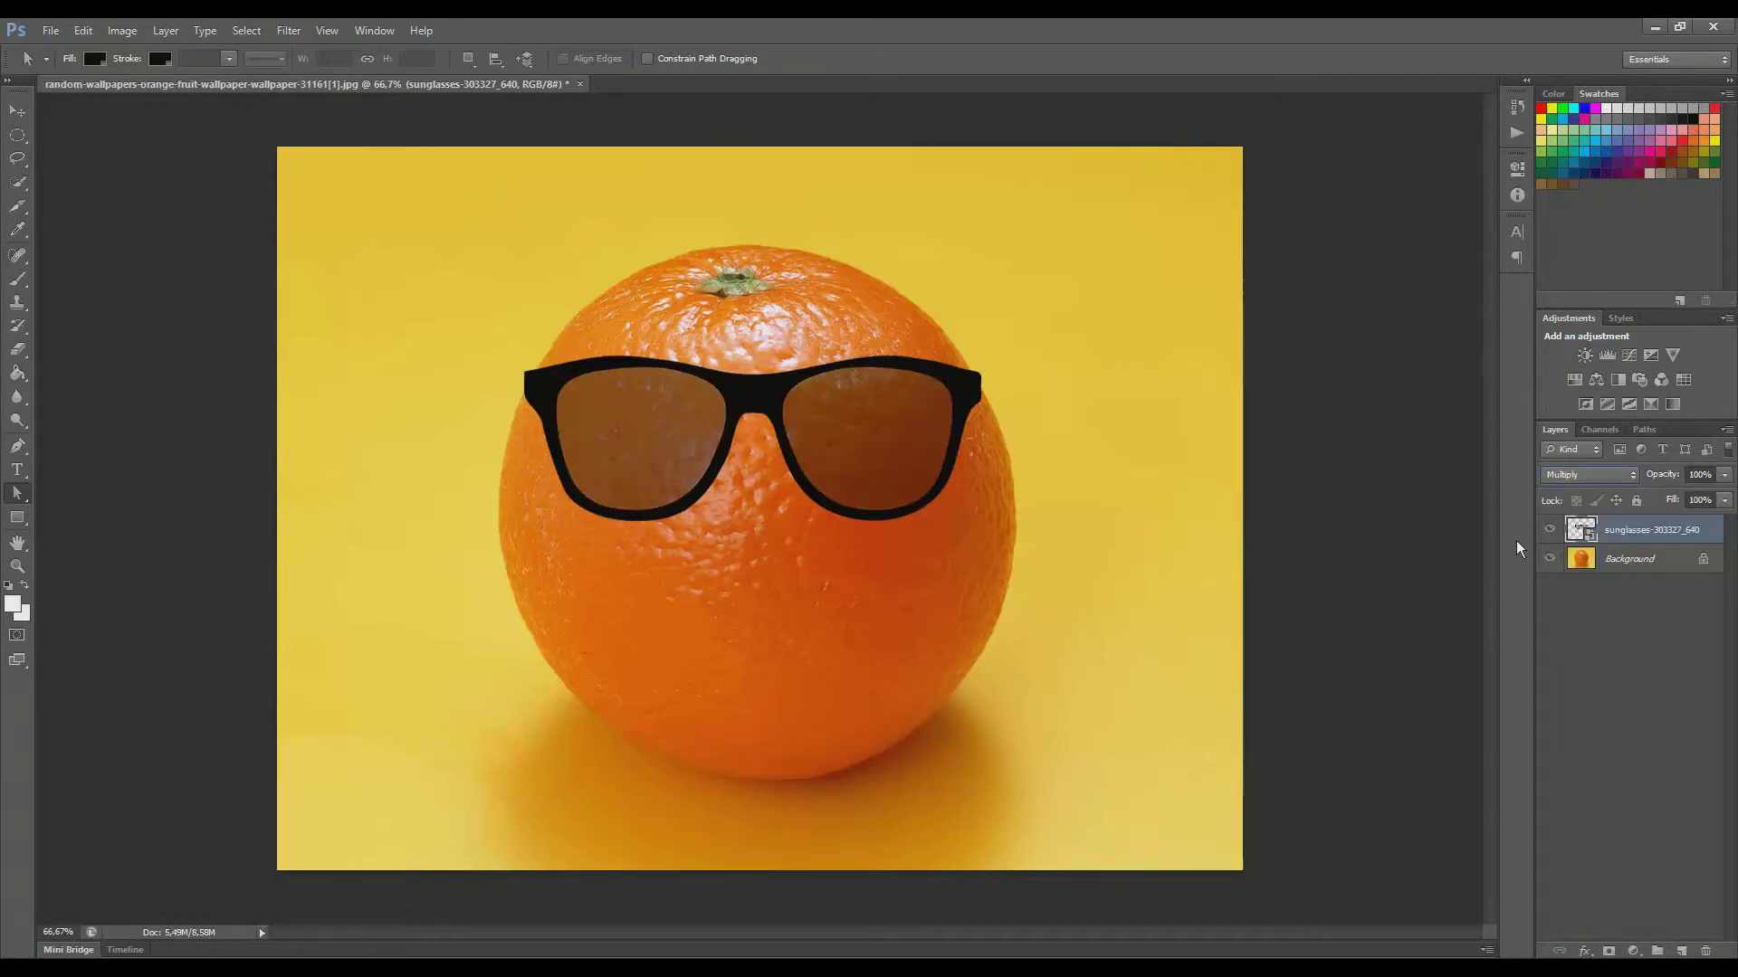
left_click(1620, 476)
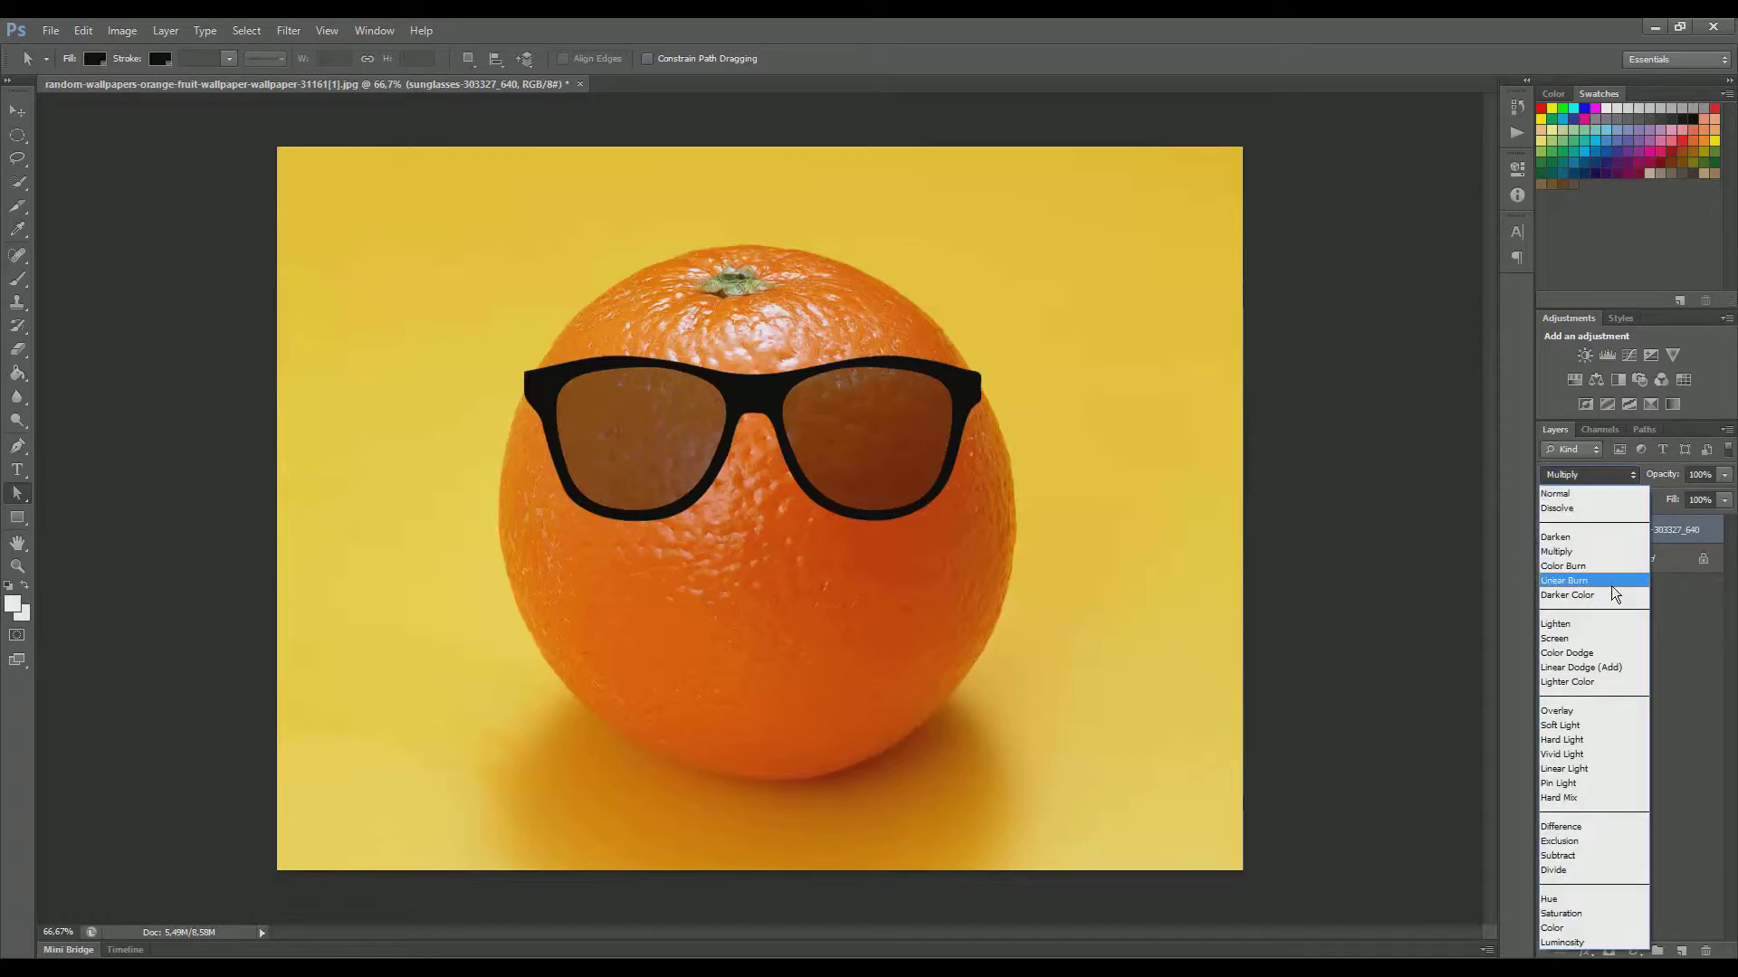
left_click(1611, 583)
left_click(1626, 479)
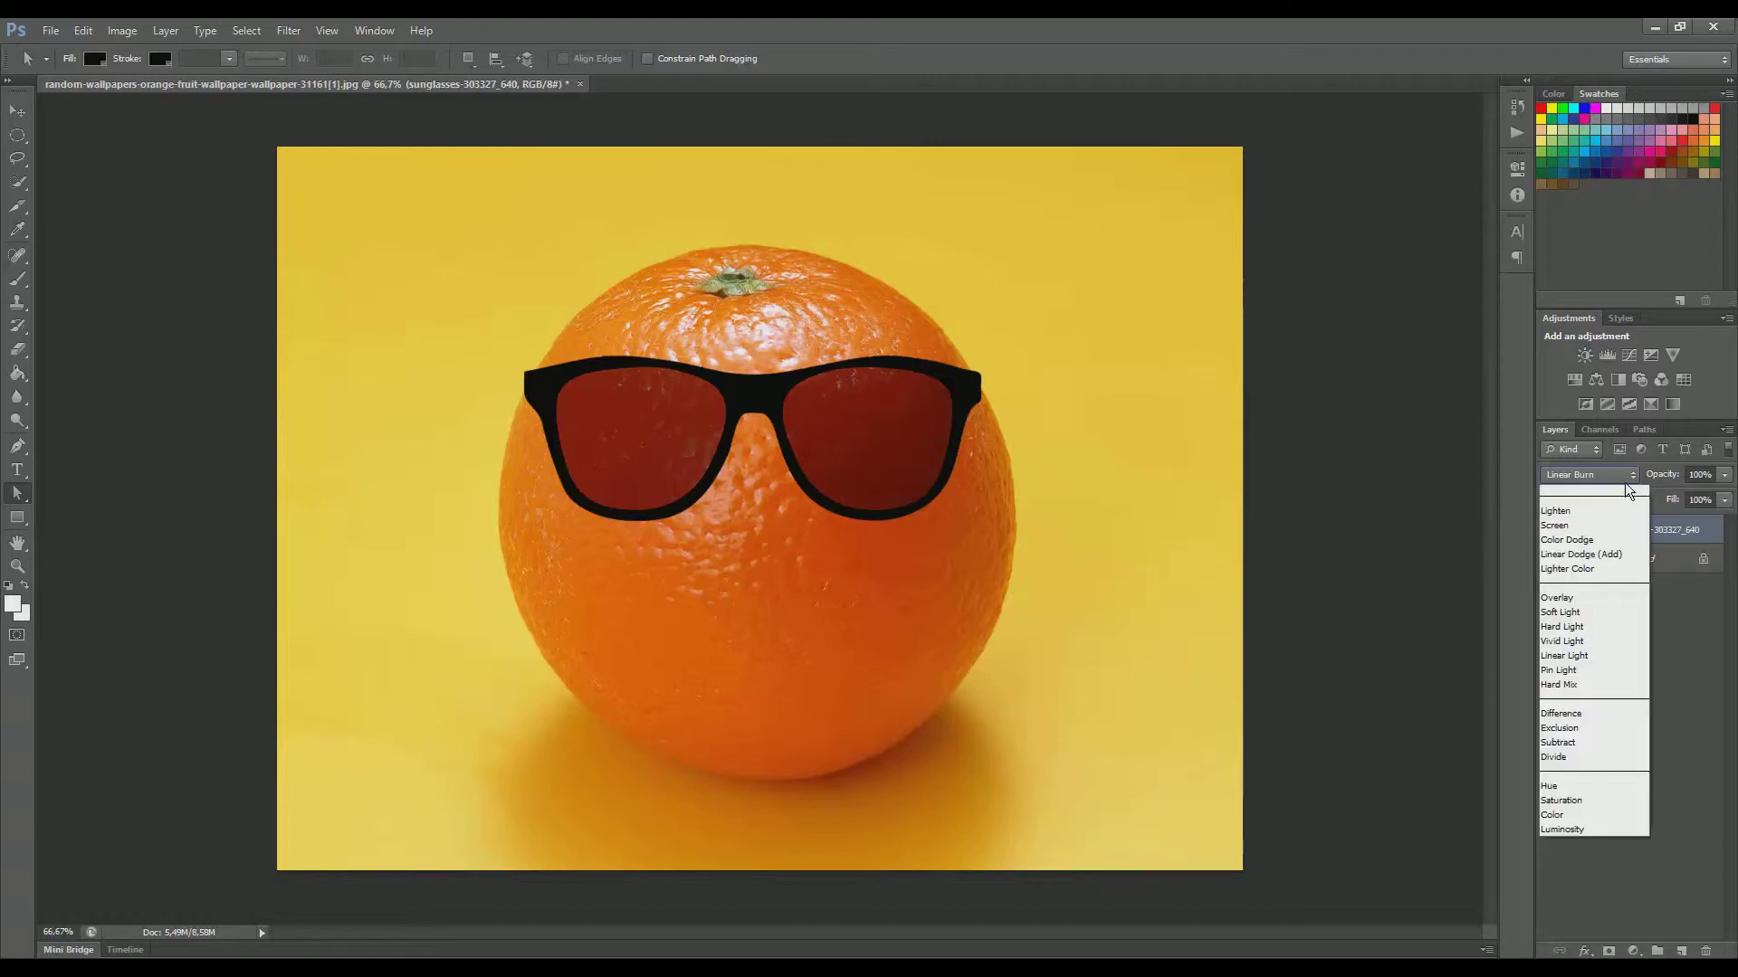
left_click(1580, 600)
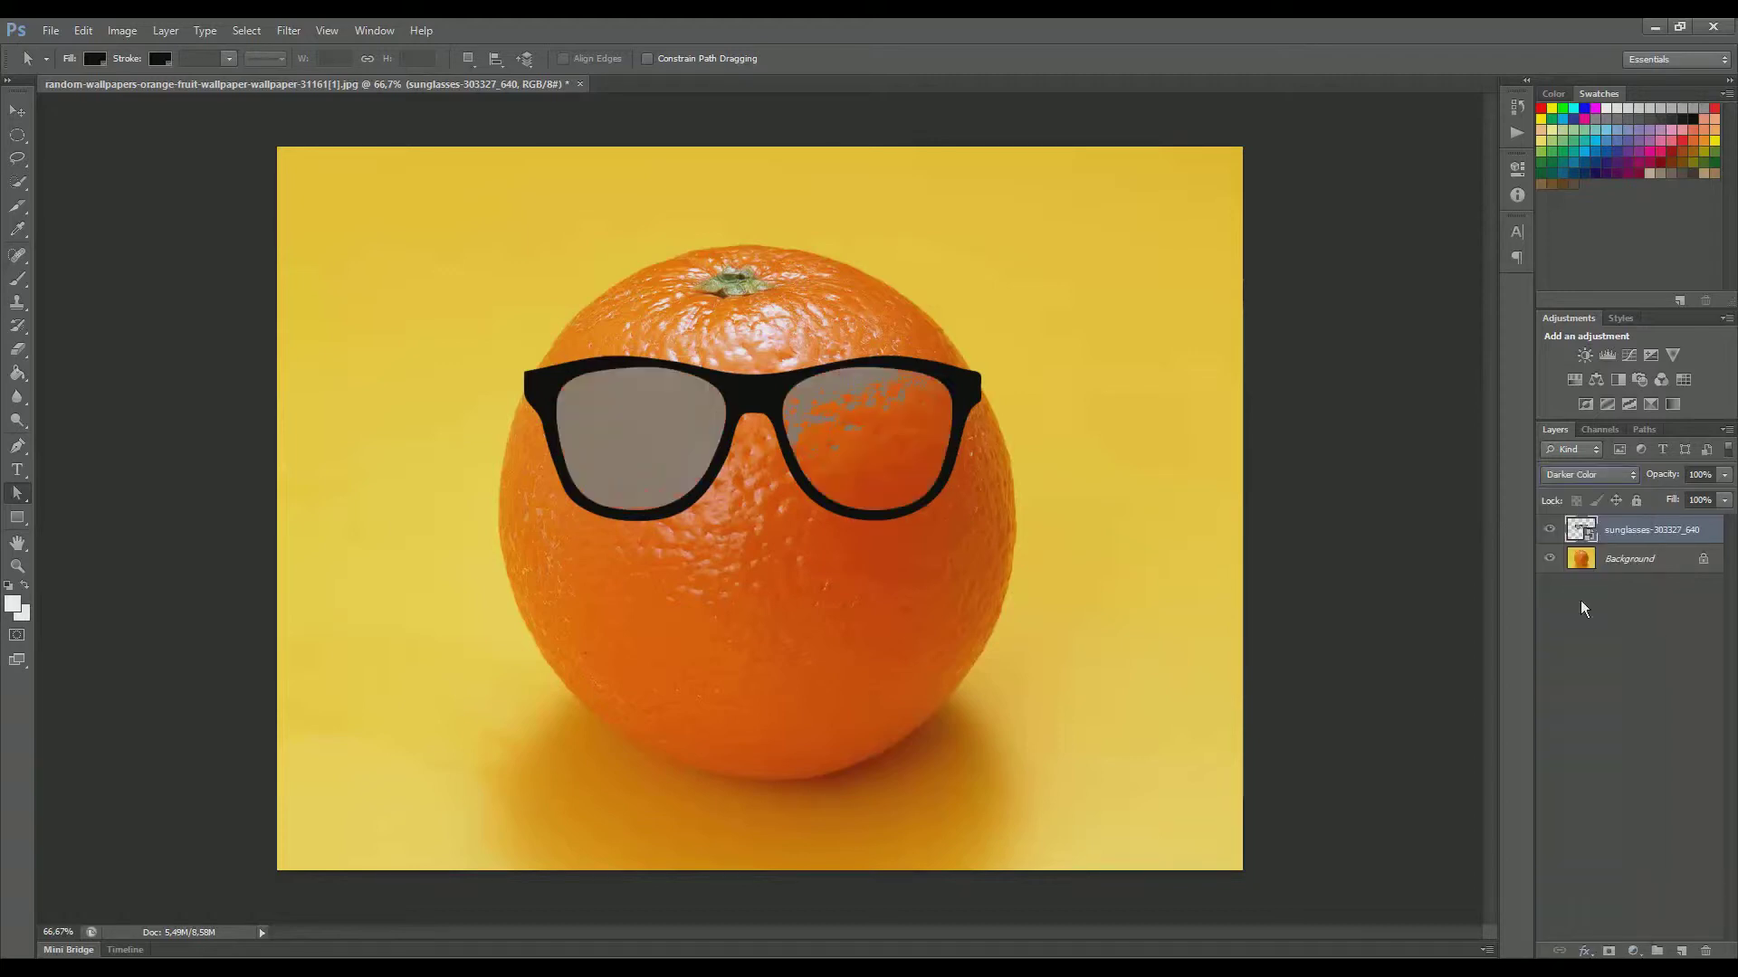
left_click(1601, 474)
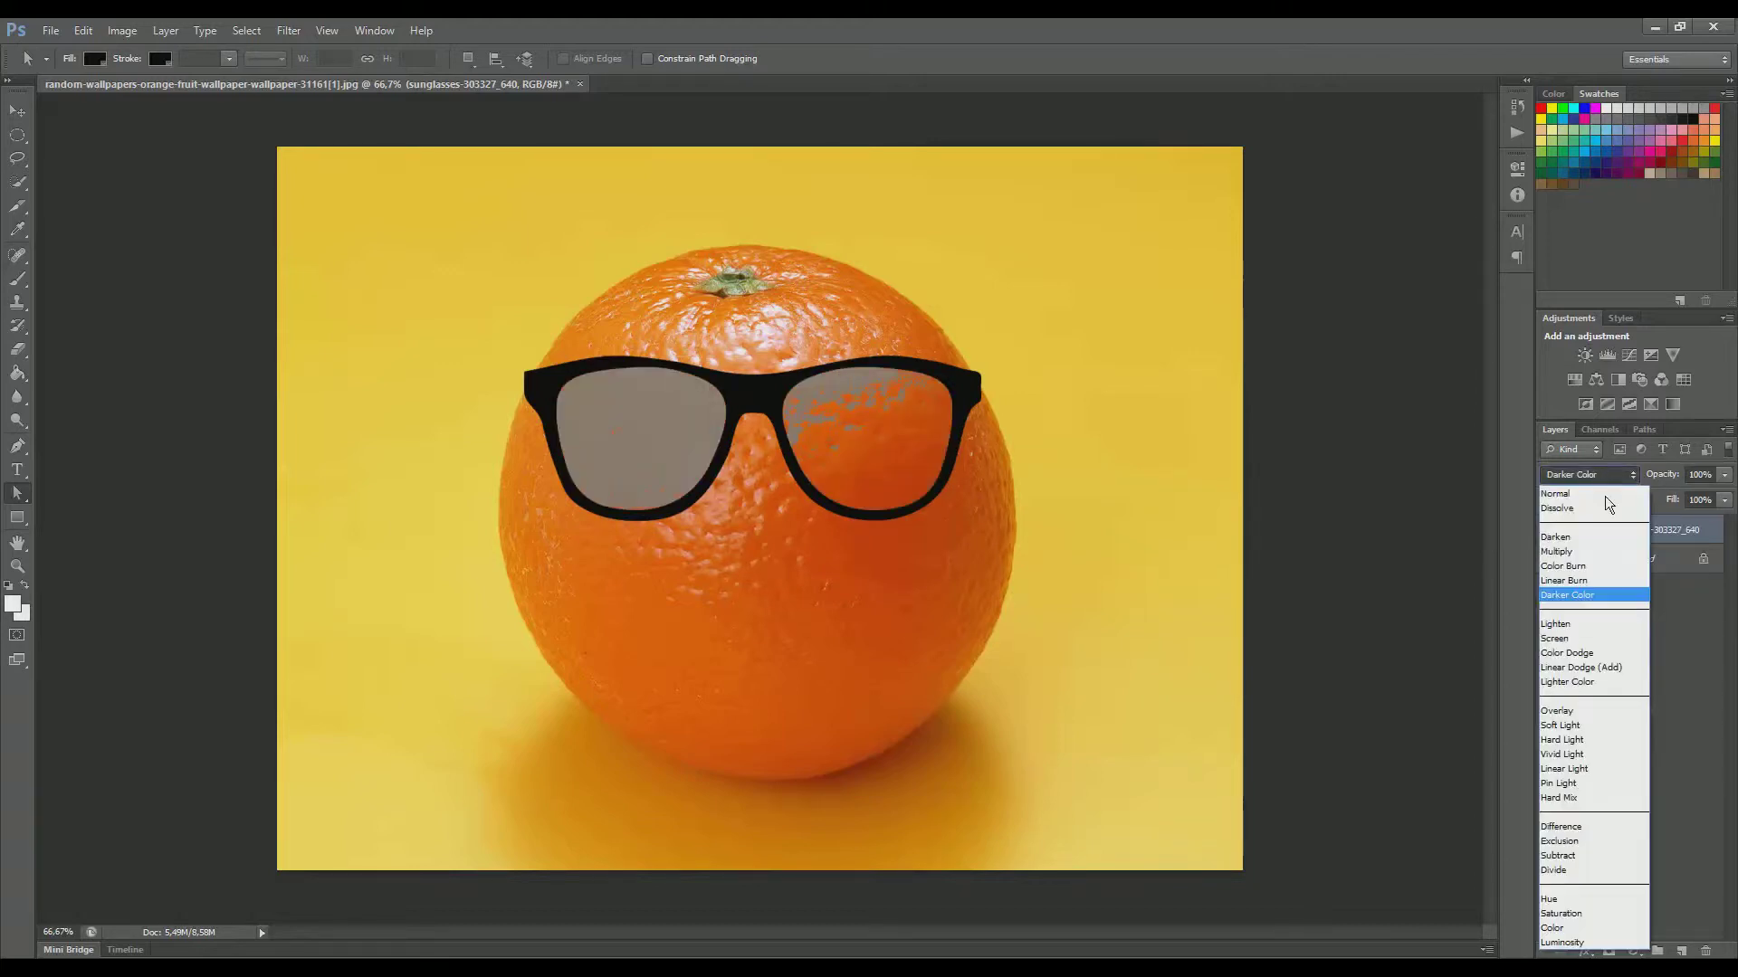
left_click(1589, 550)
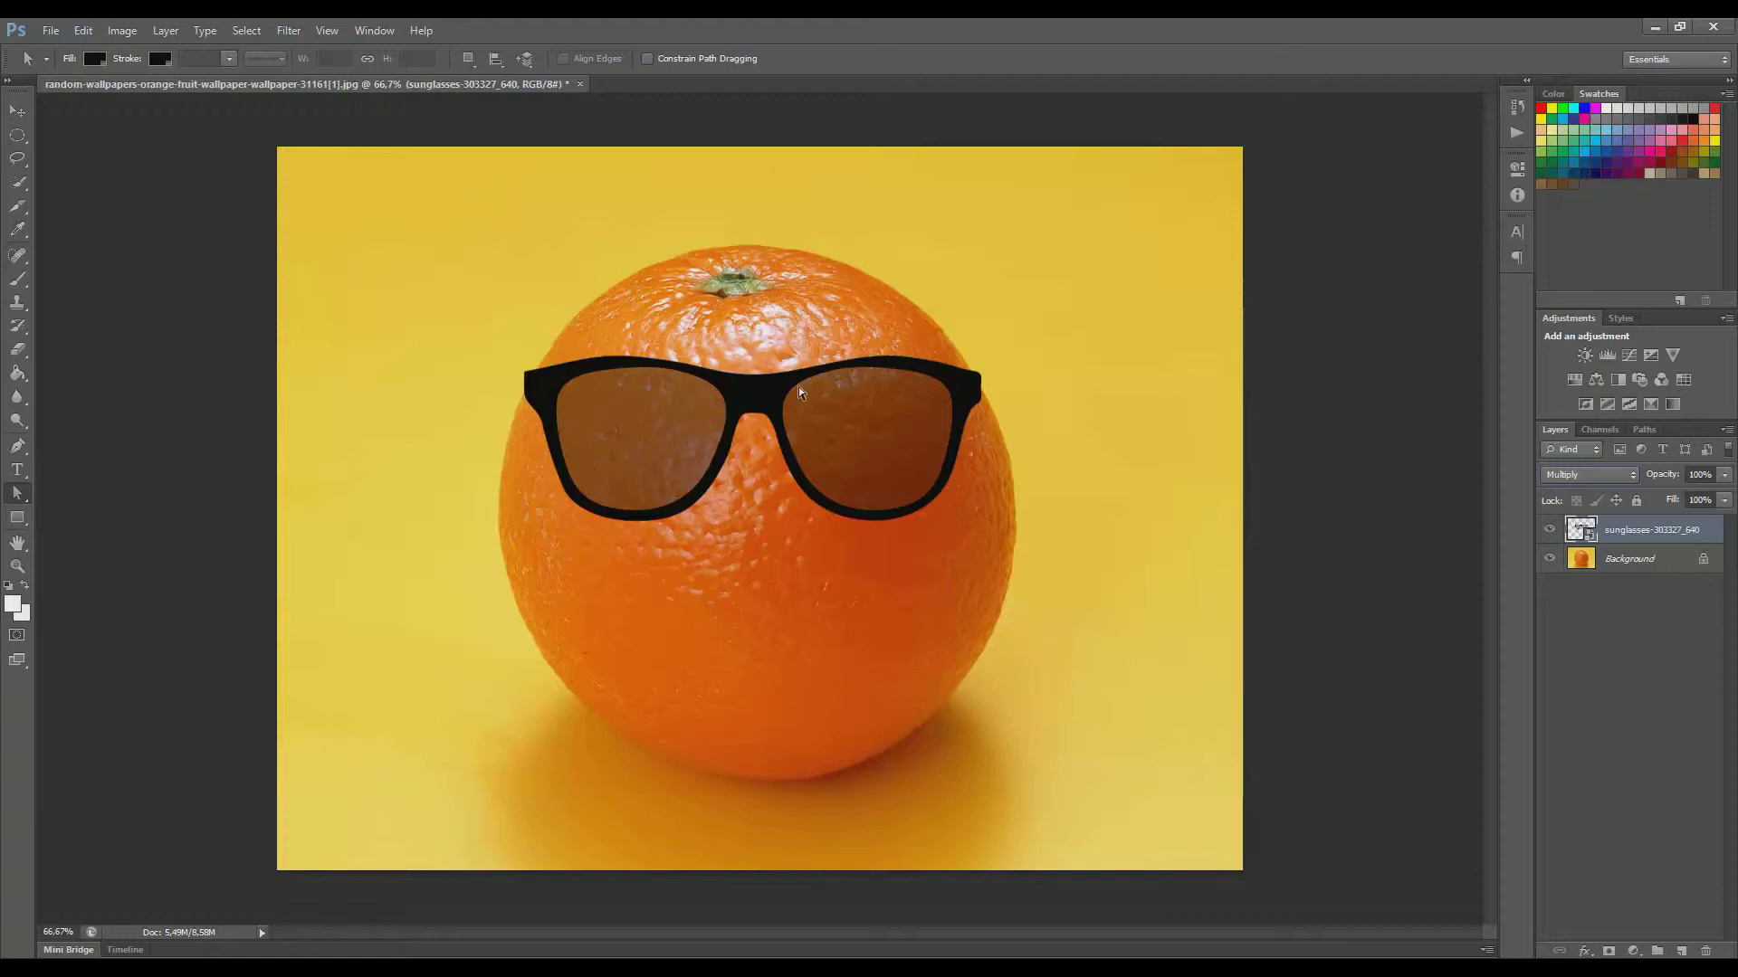
Step: Place the mouth image from Documents into the composition as a new layer named mouth
left_click(54, 34)
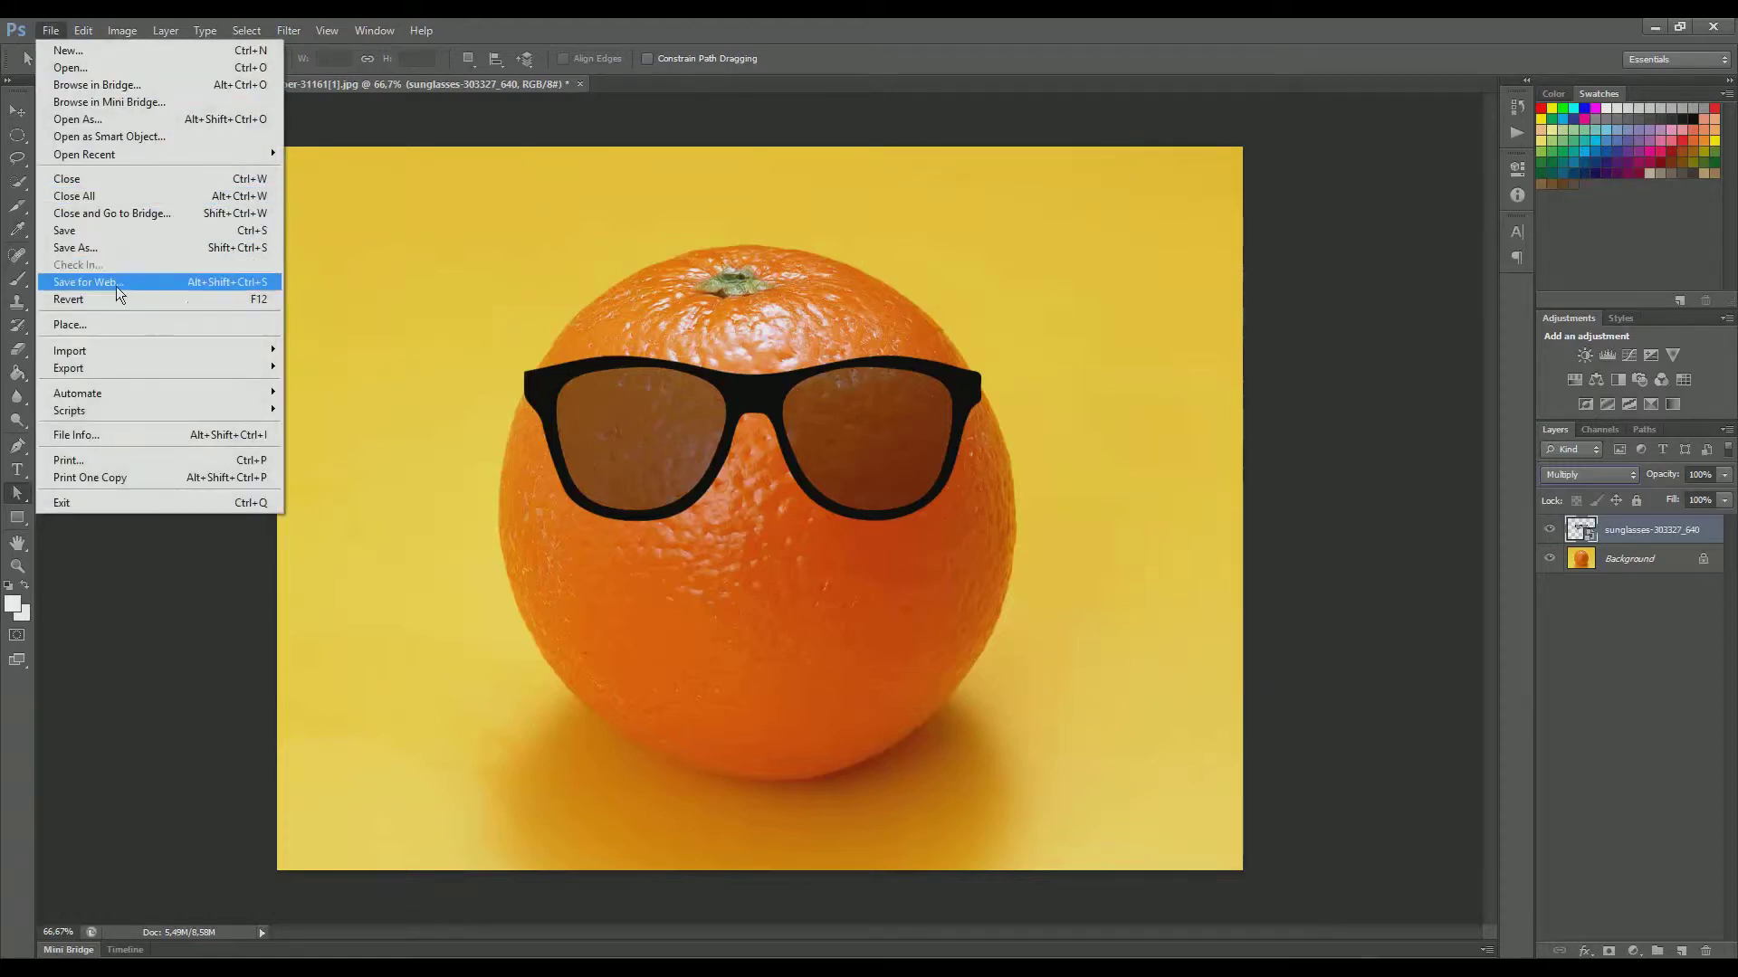
left_click(121, 318)
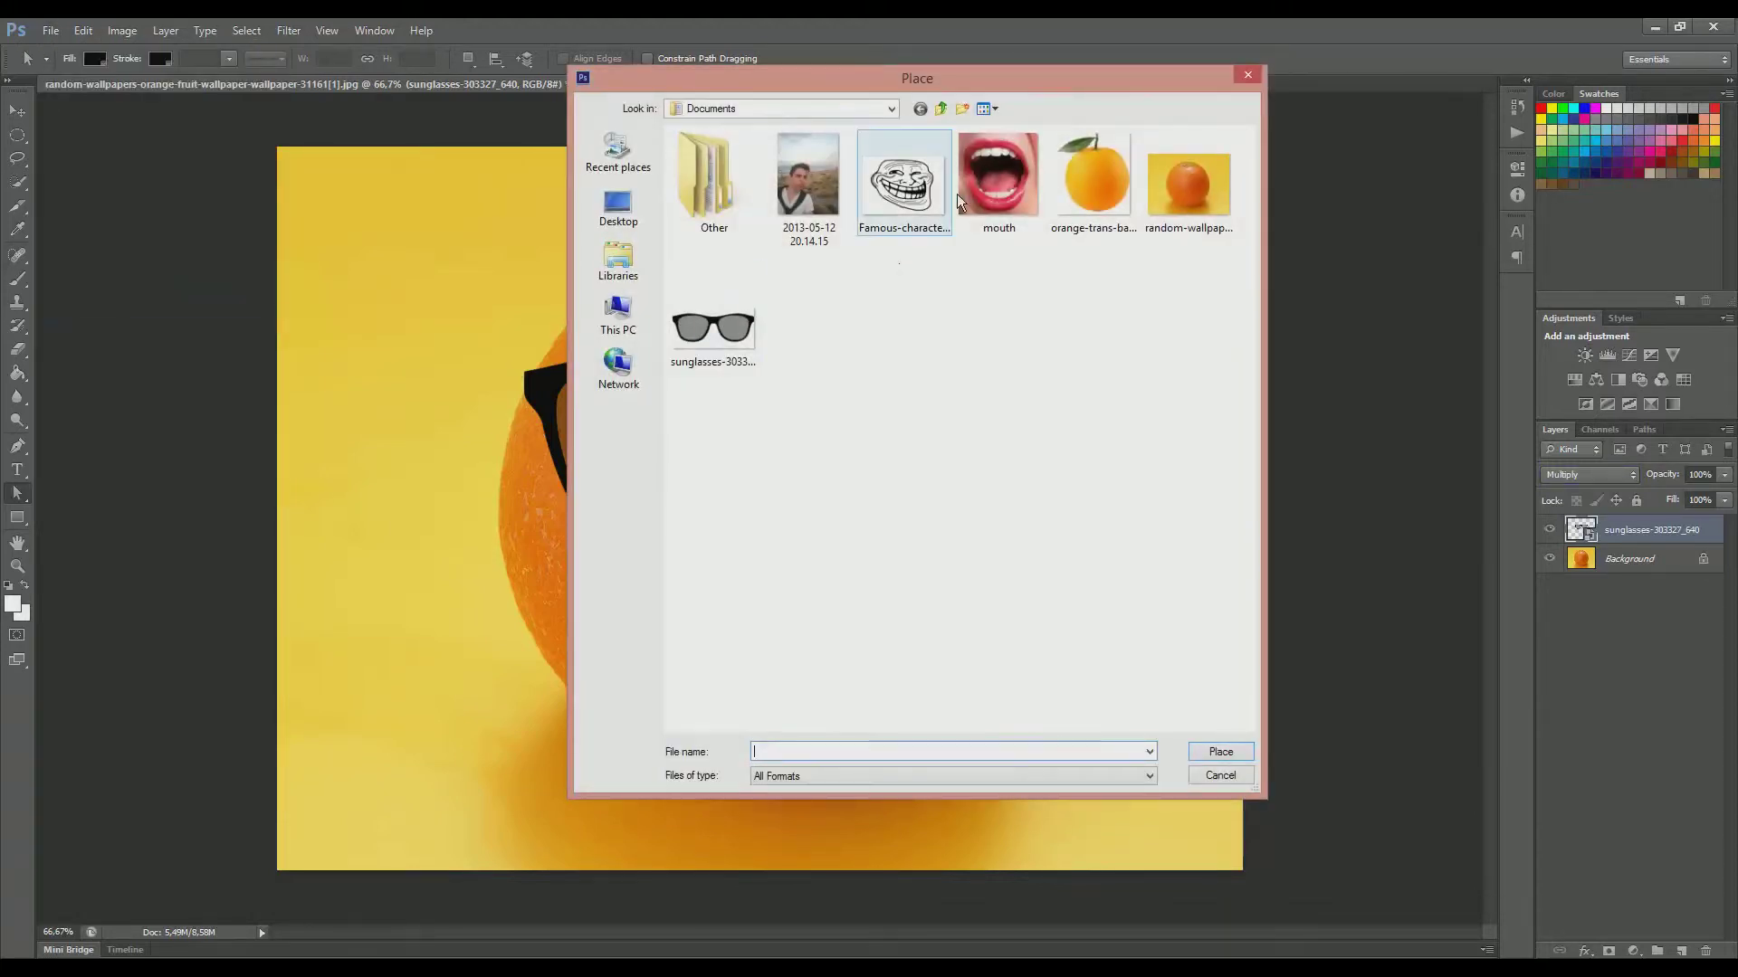
left_click(994, 194)
left_click(1220, 751)
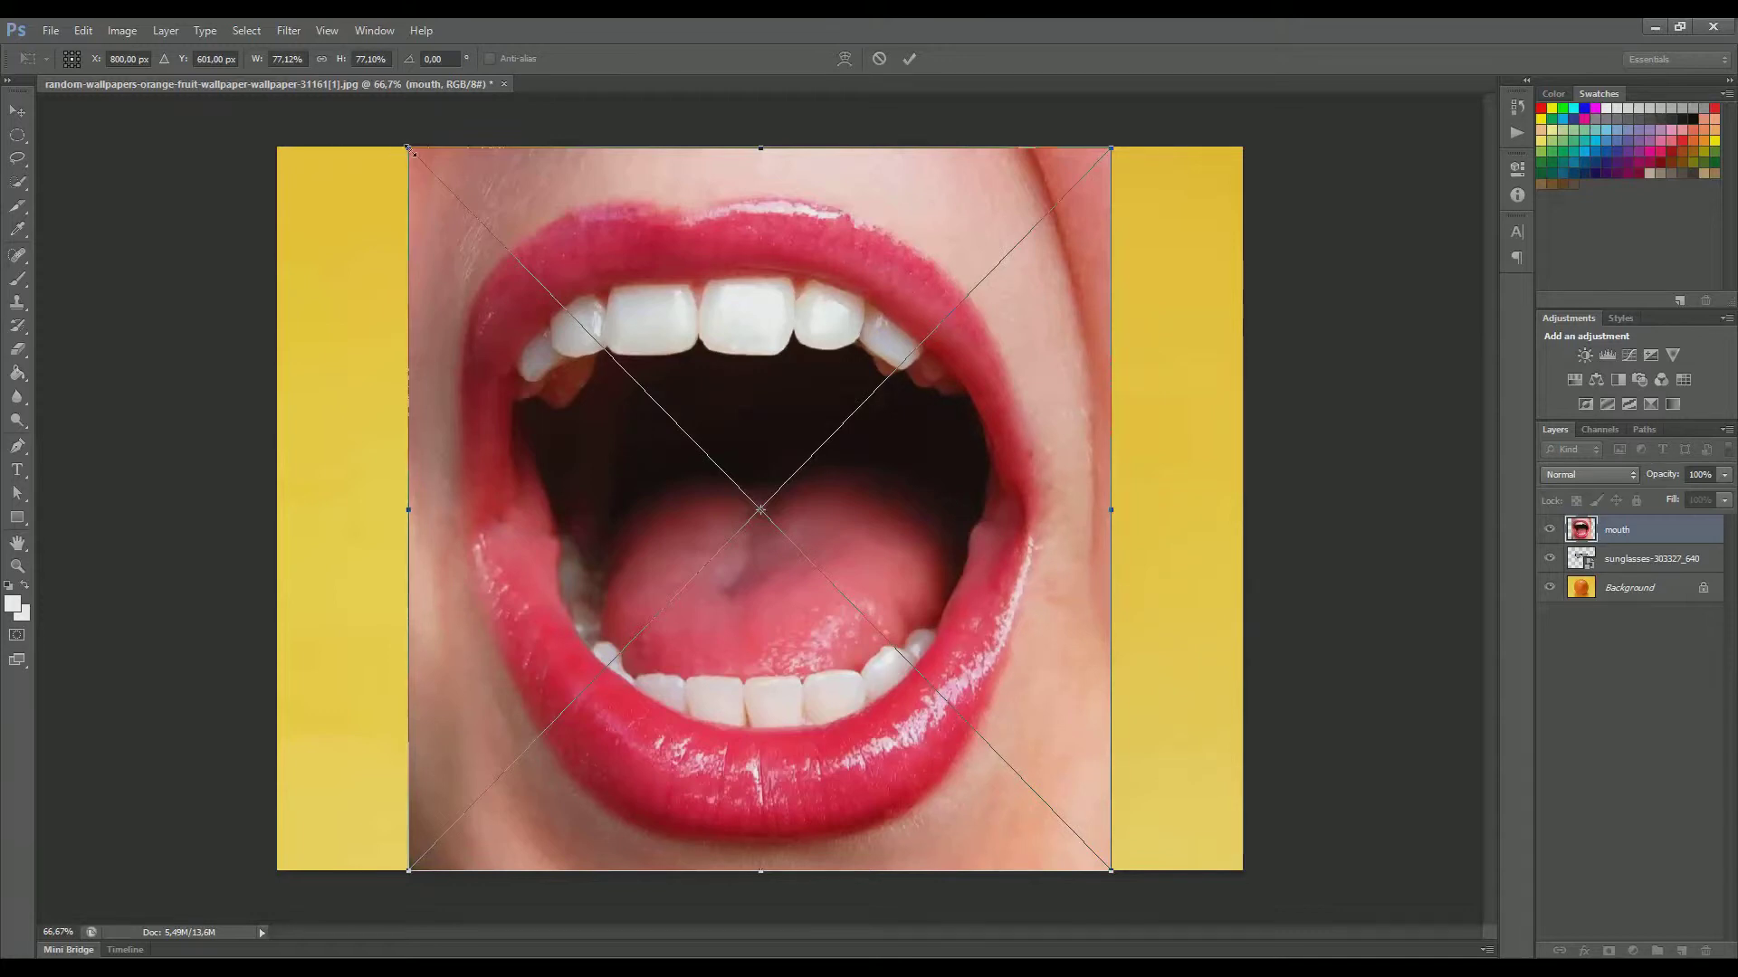
Step: Scale the mouth image down to about 29% by 25% and move it below the sunglasses
left_click_drag(408, 148, 721, 544)
left_click_drag(822, 634, 695, 582)
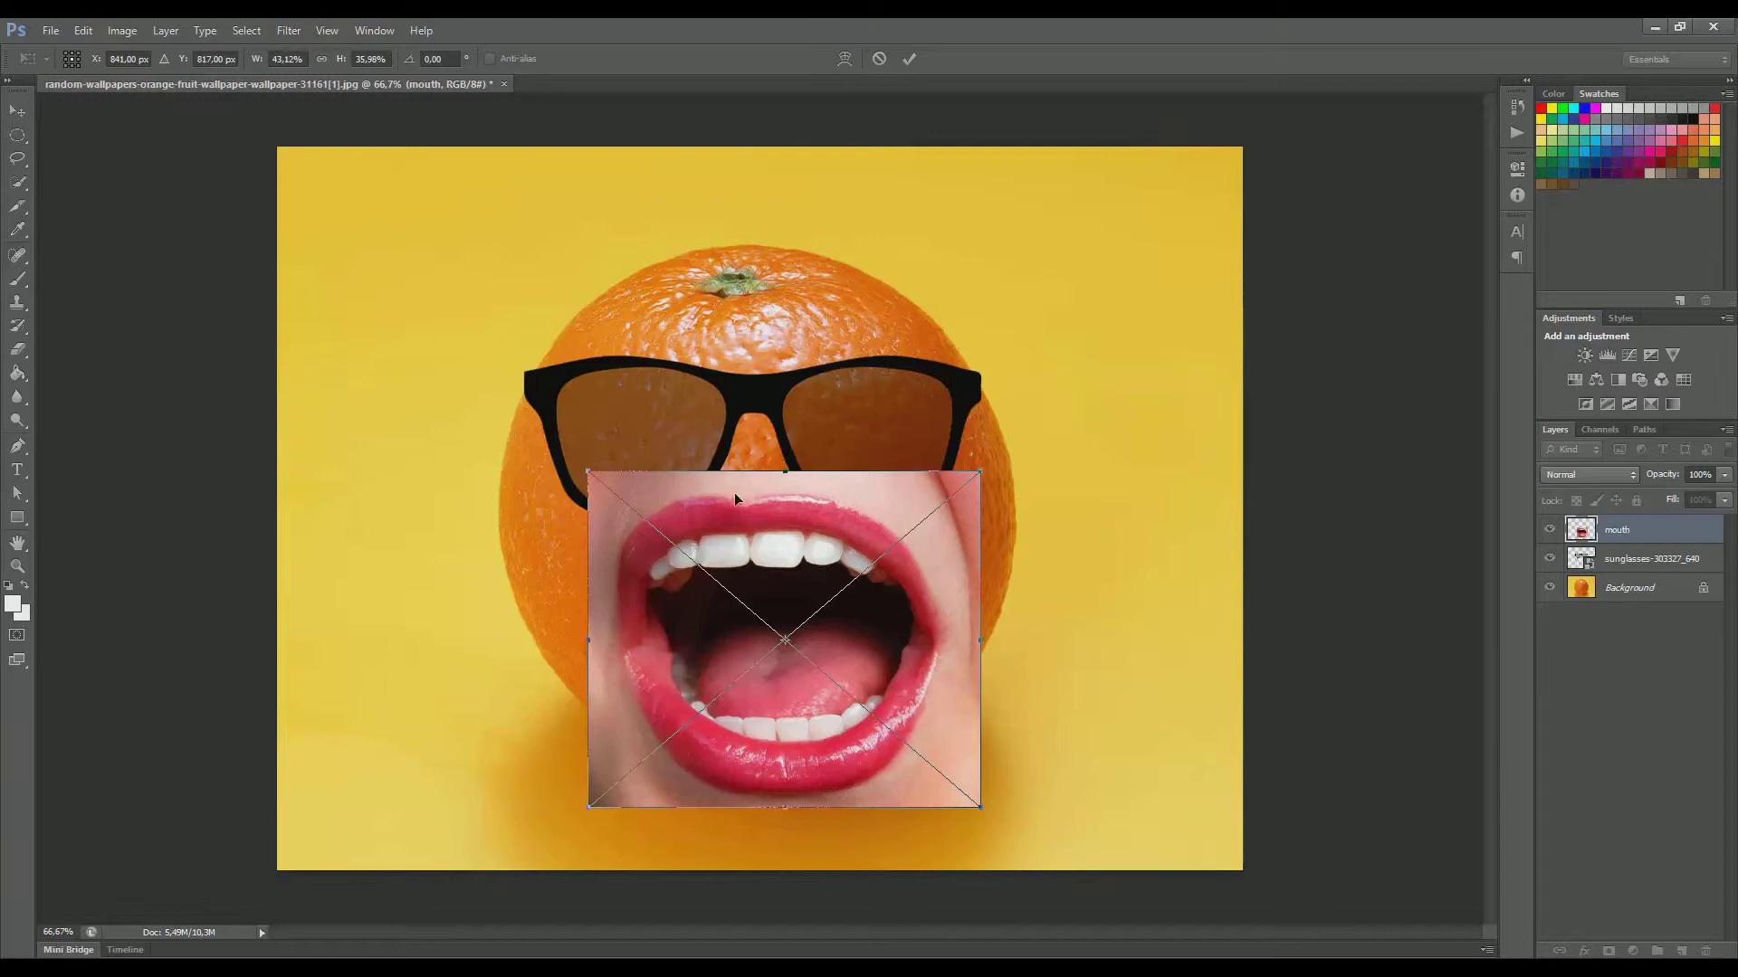
left_click_drag(586, 469, 625, 571)
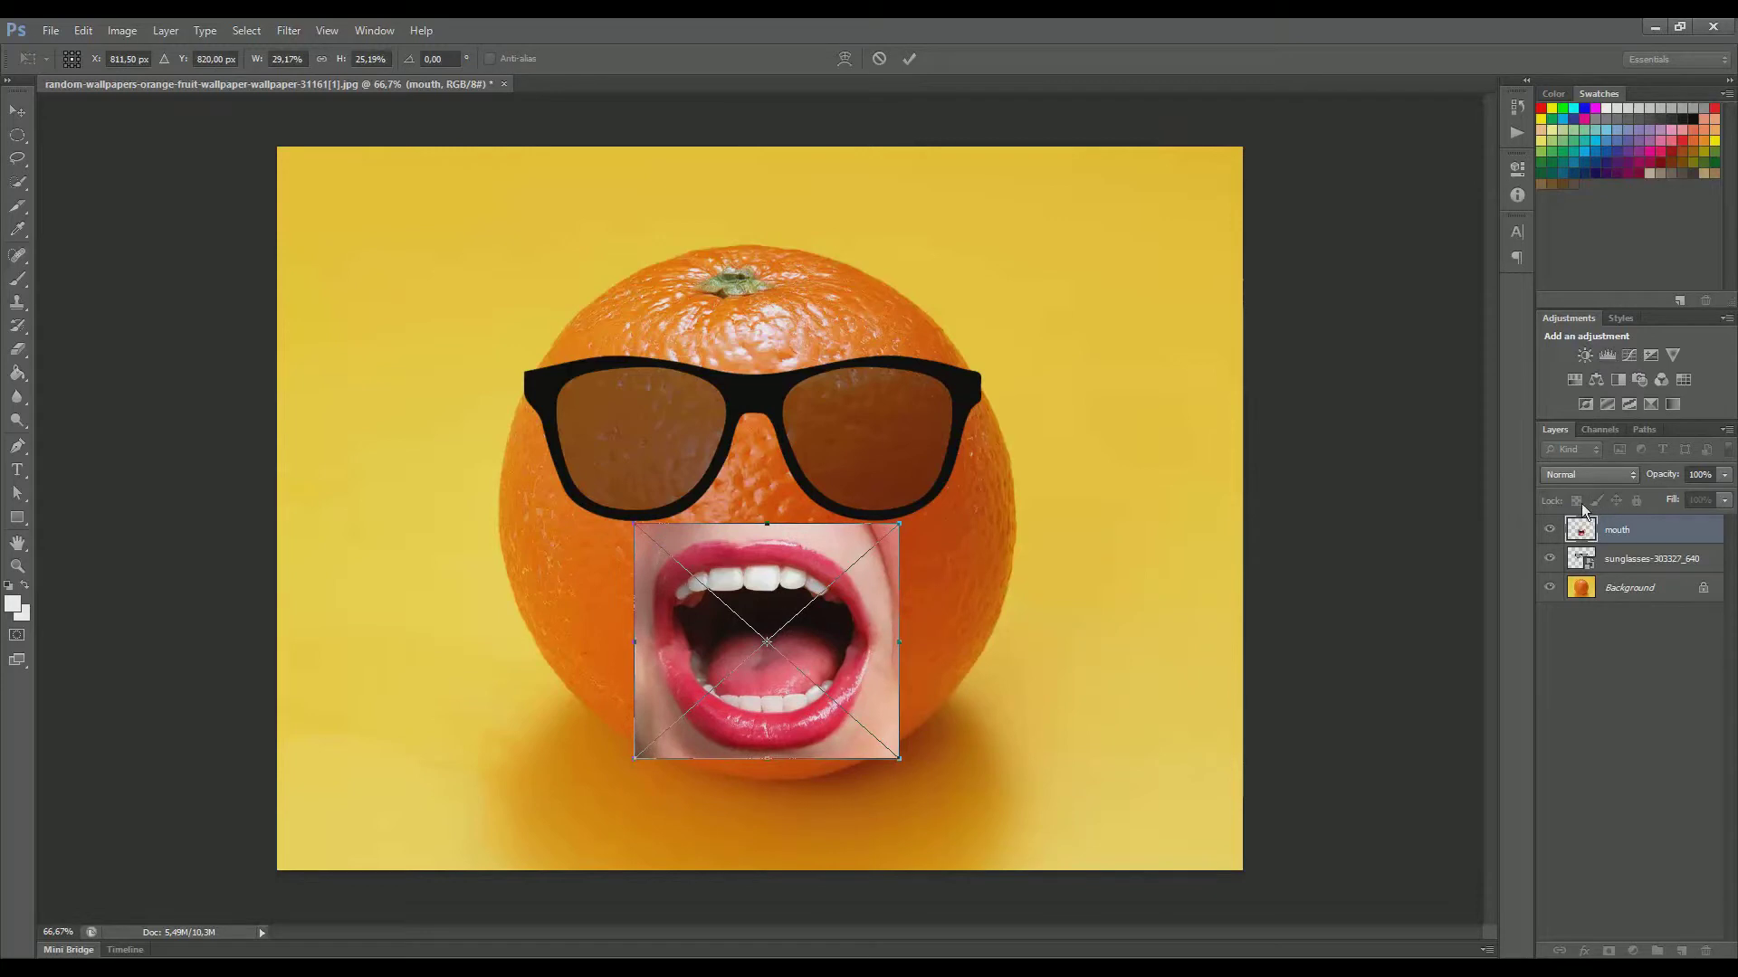
Step: Align the mouth at 53% opacity, restore it to 100%, and commit the transform
left_click(1726, 476)
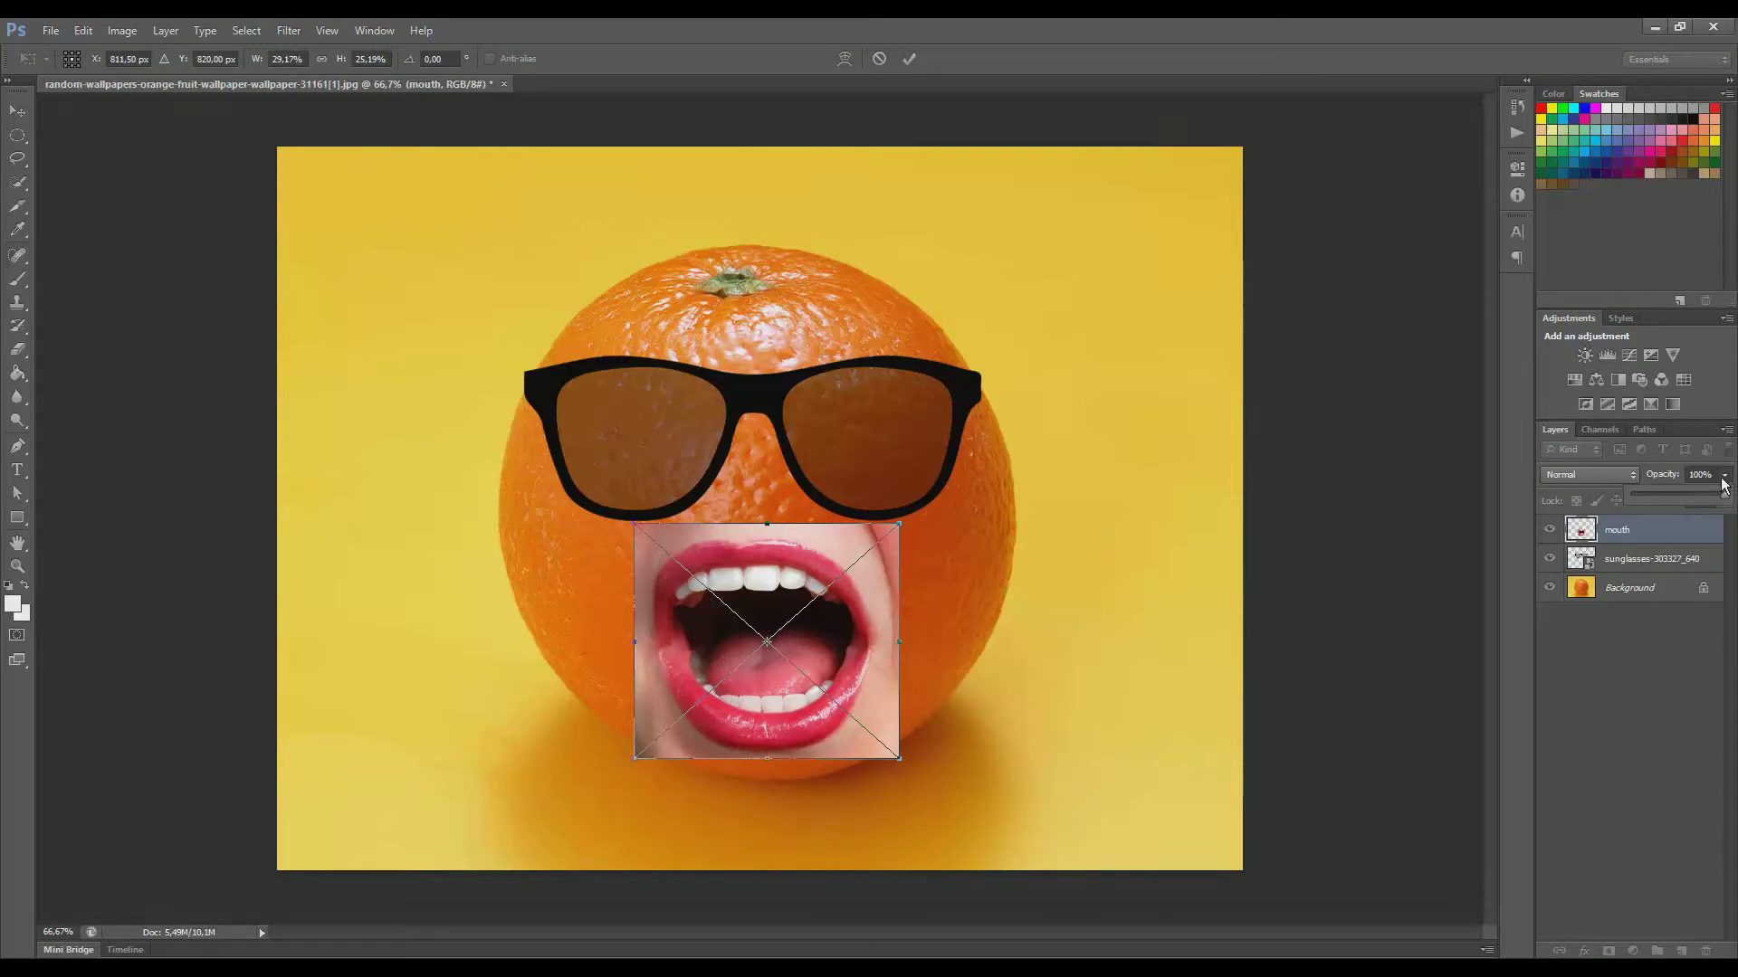
left_click_drag(1705, 501, 1682, 500)
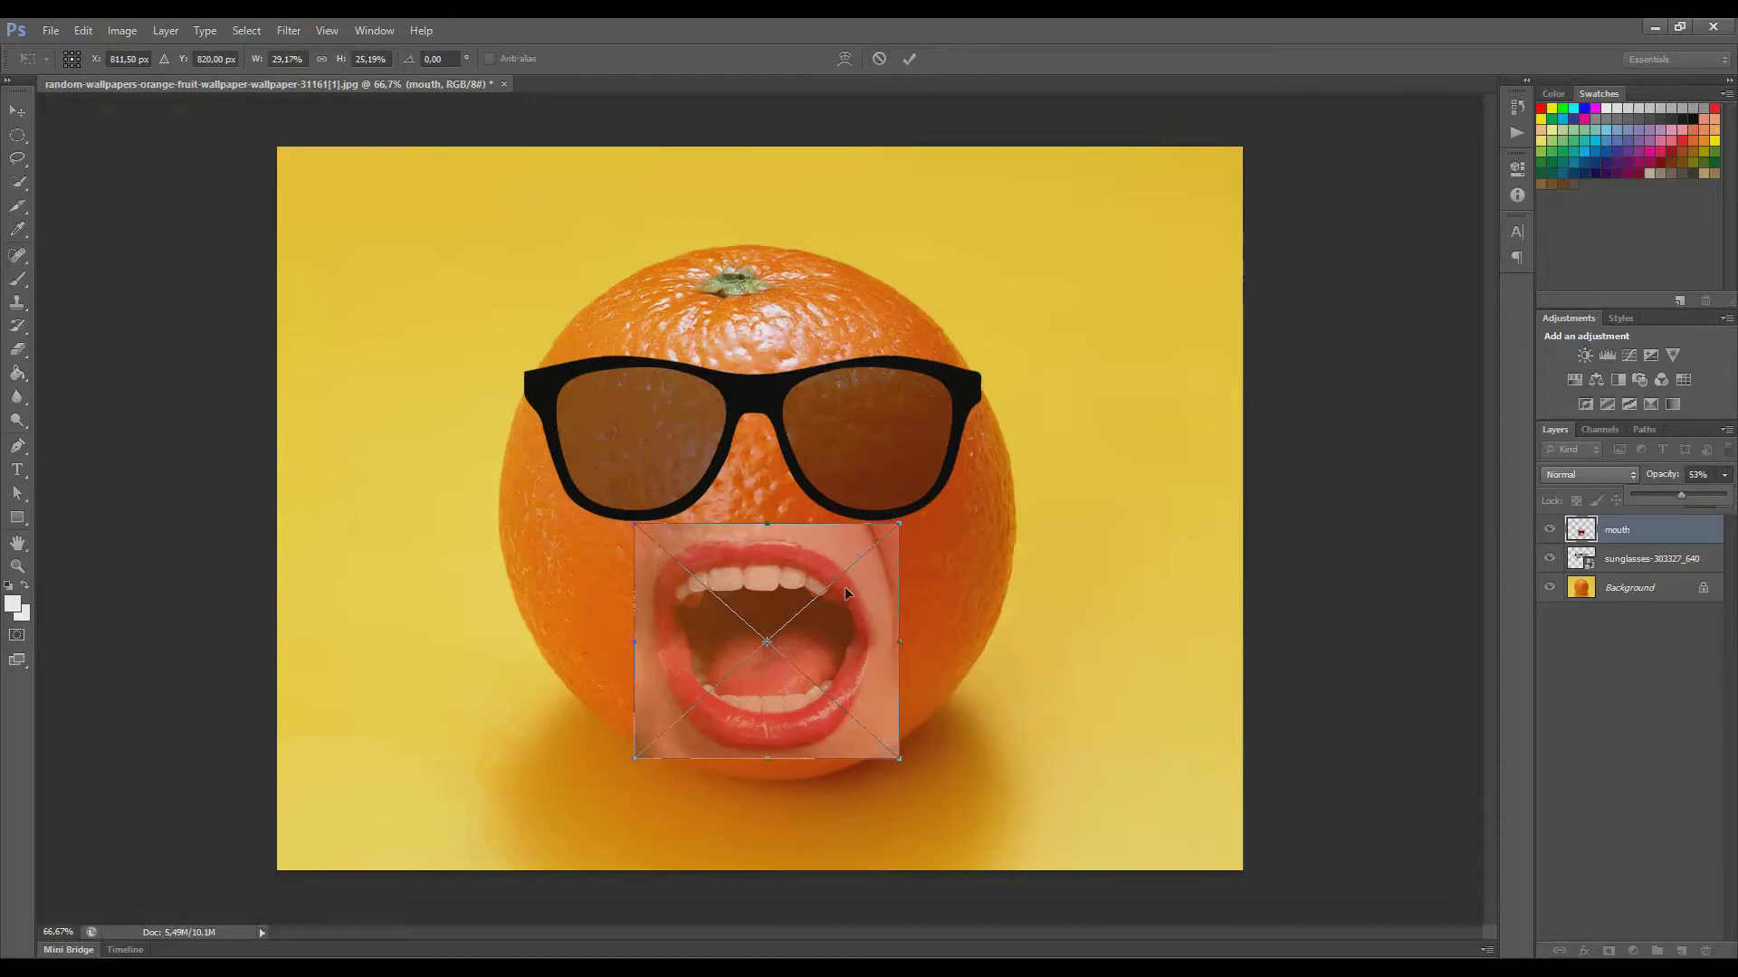
left_click_drag(845, 598, 847, 601)
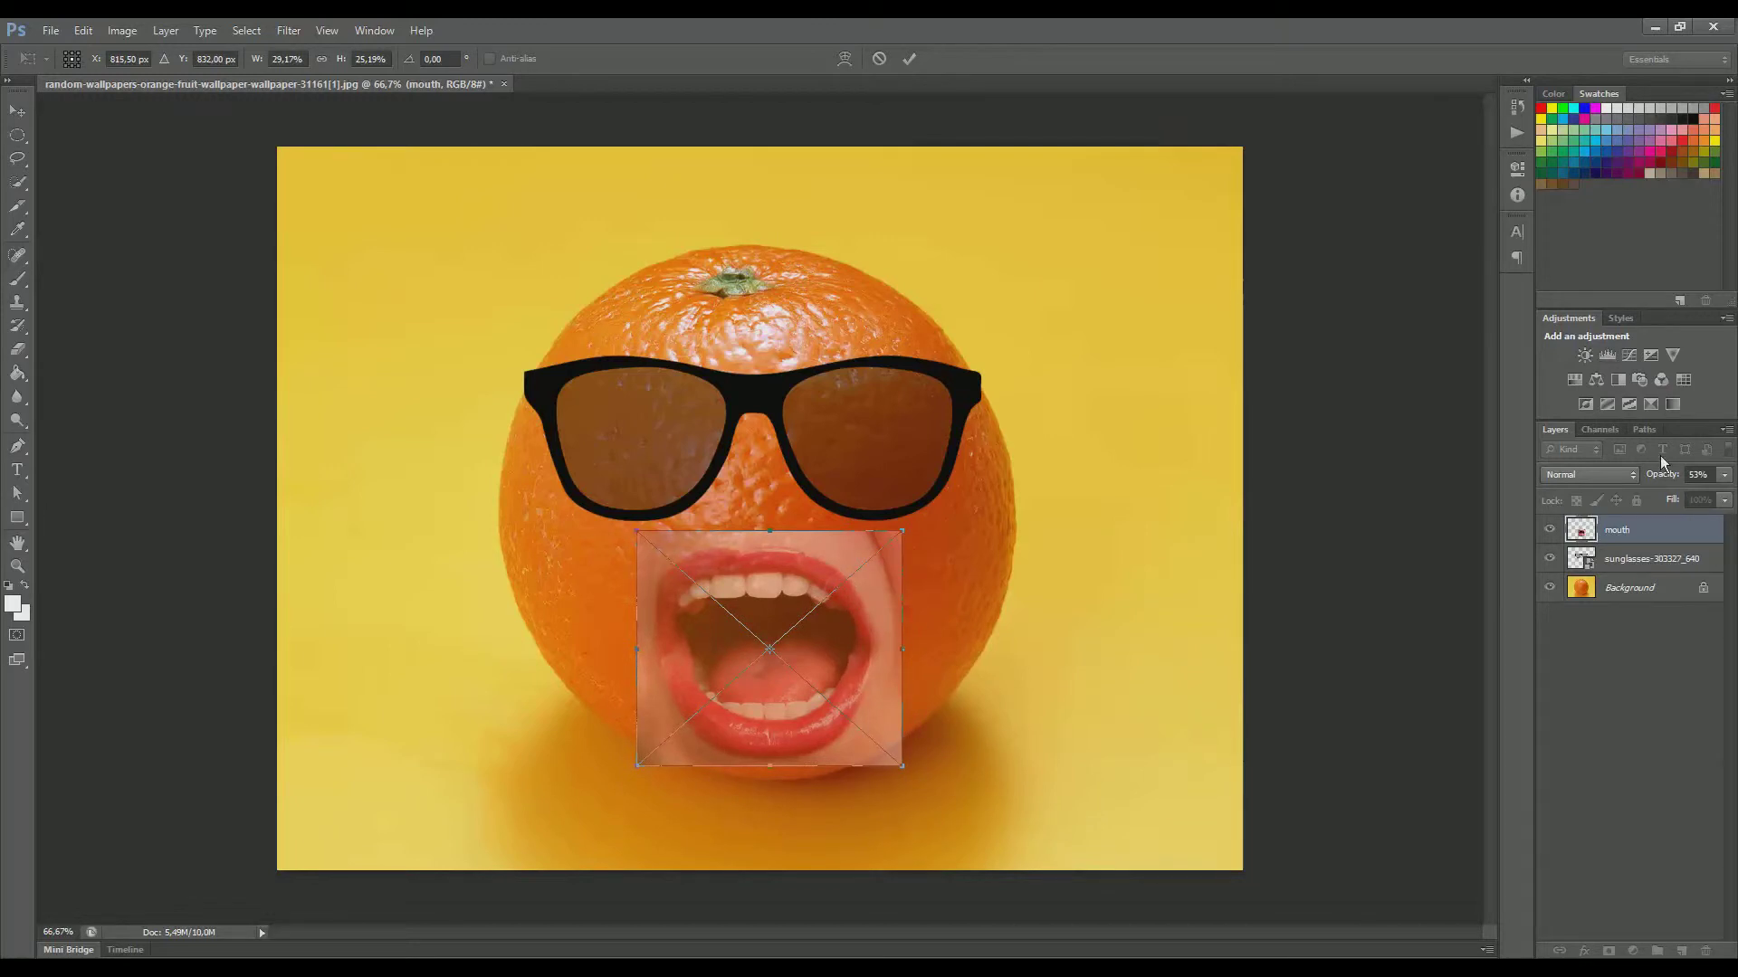
left_click(1724, 474)
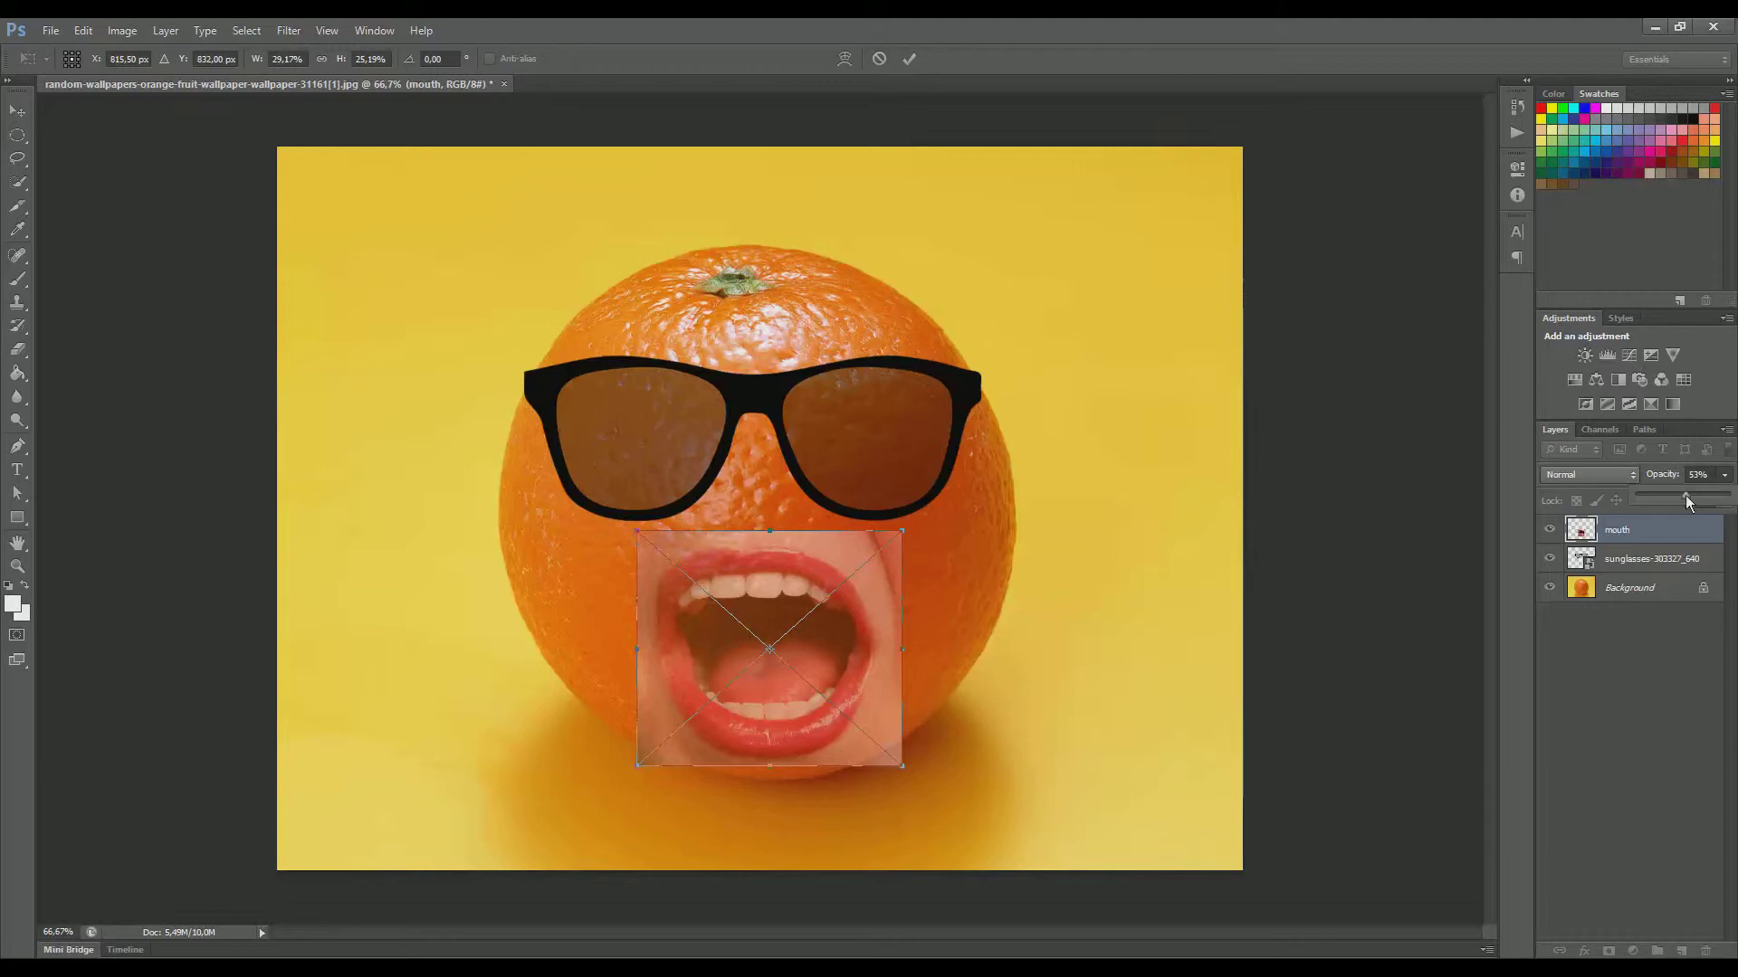
left_click_drag(1688, 500, 1730, 500)
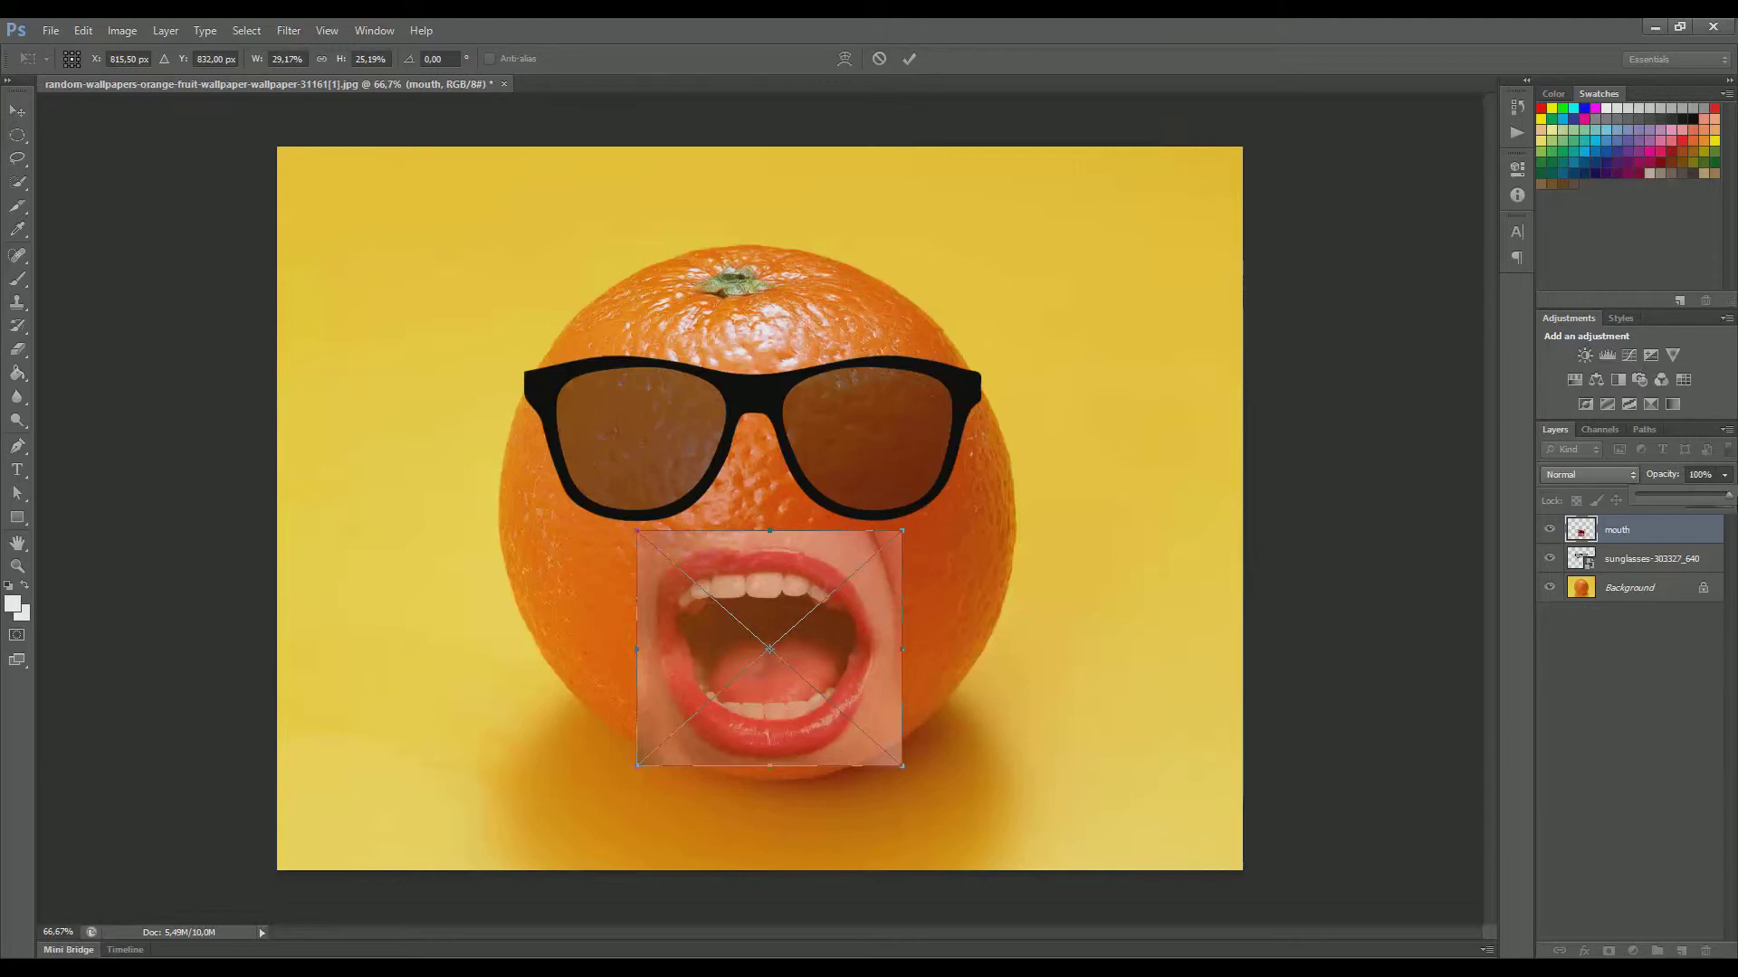
left_click(915, 61)
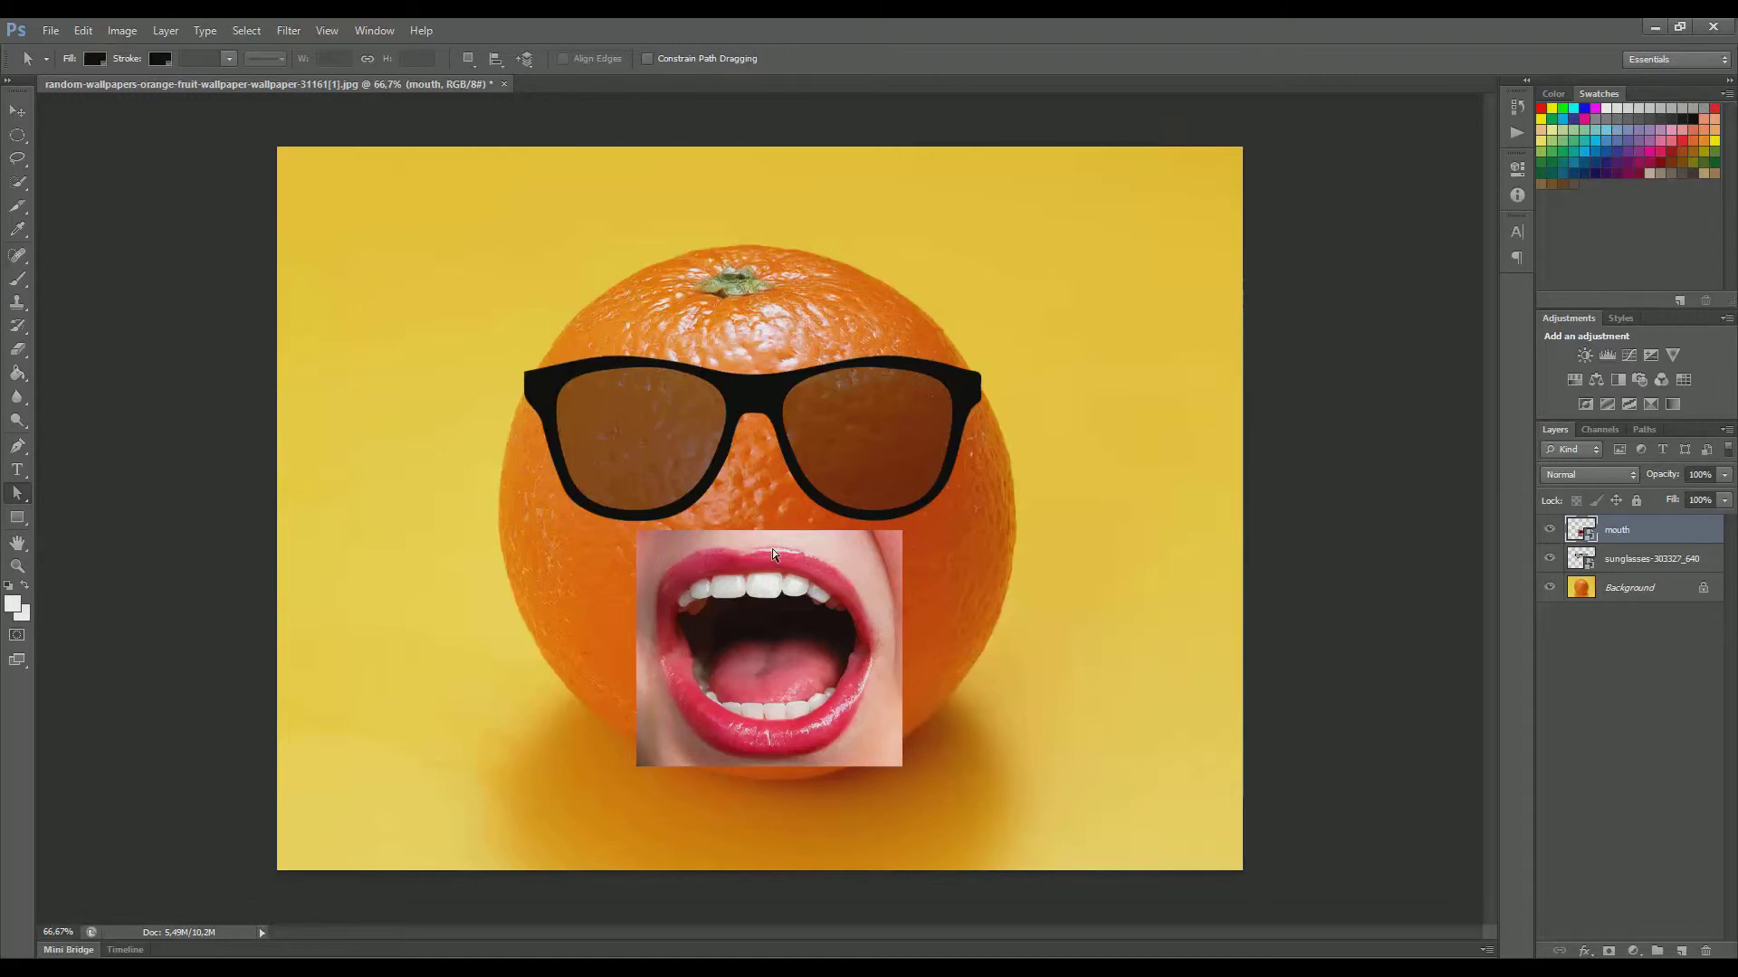
Step: Zoom in on the lips and trace their outline with the Pen tool
key("z")
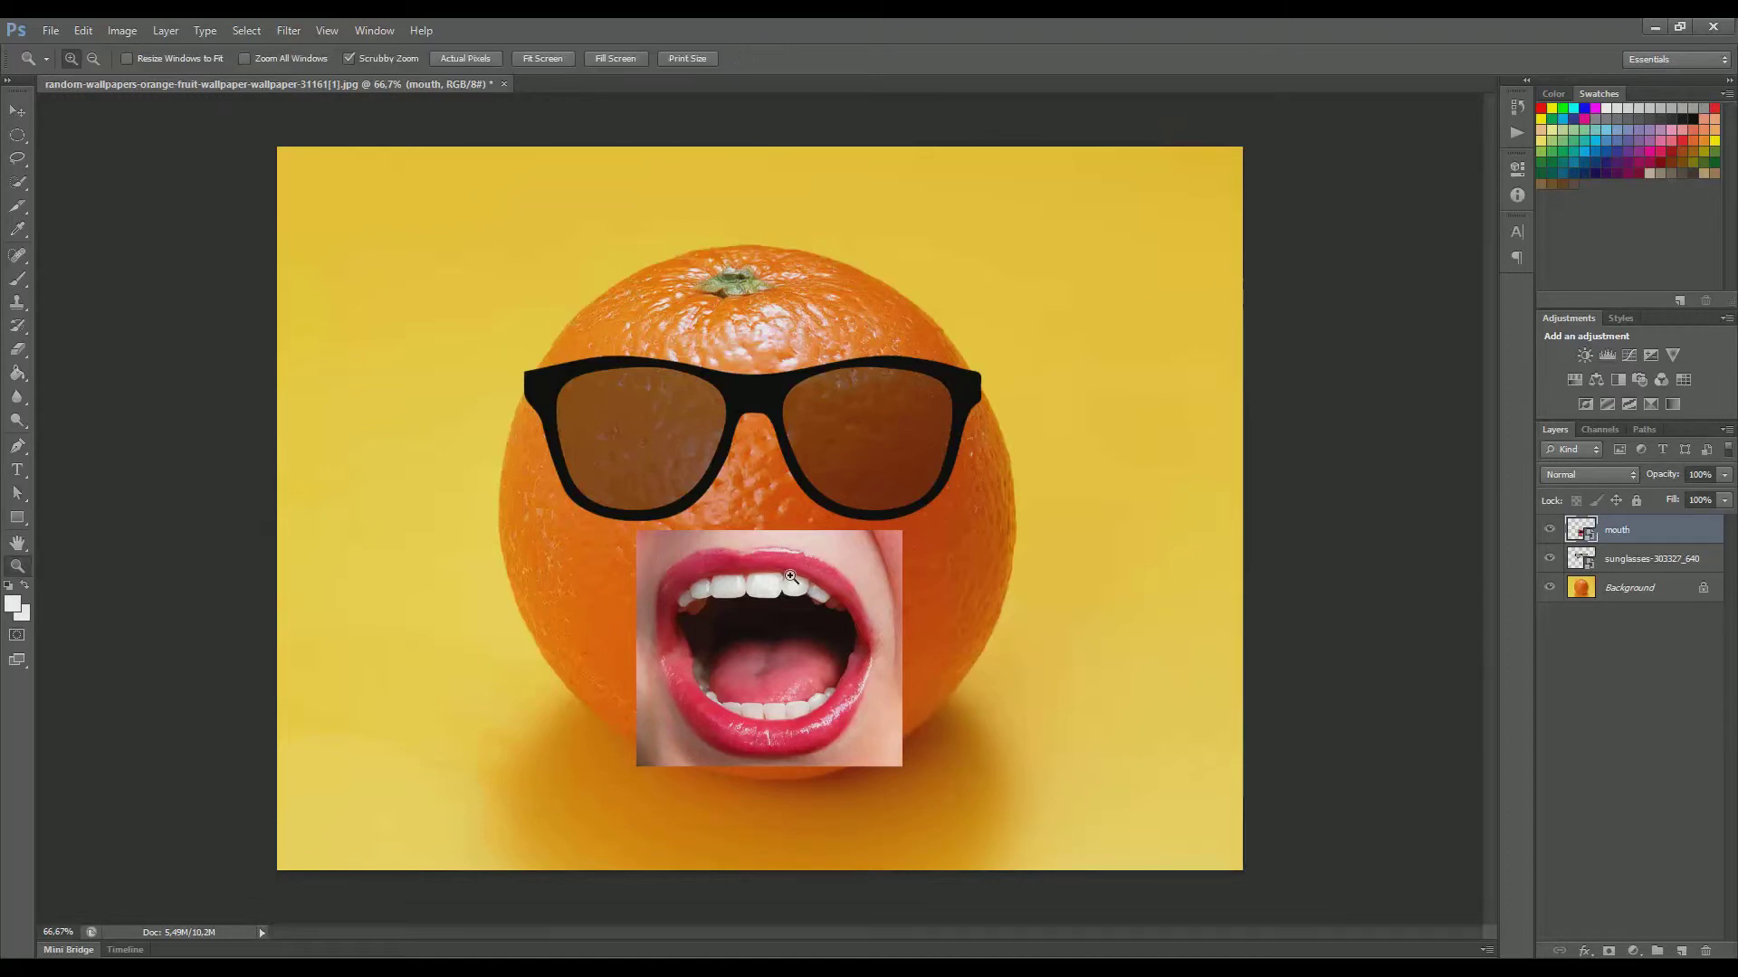
left_click_drag(790, 577, 855, 321)
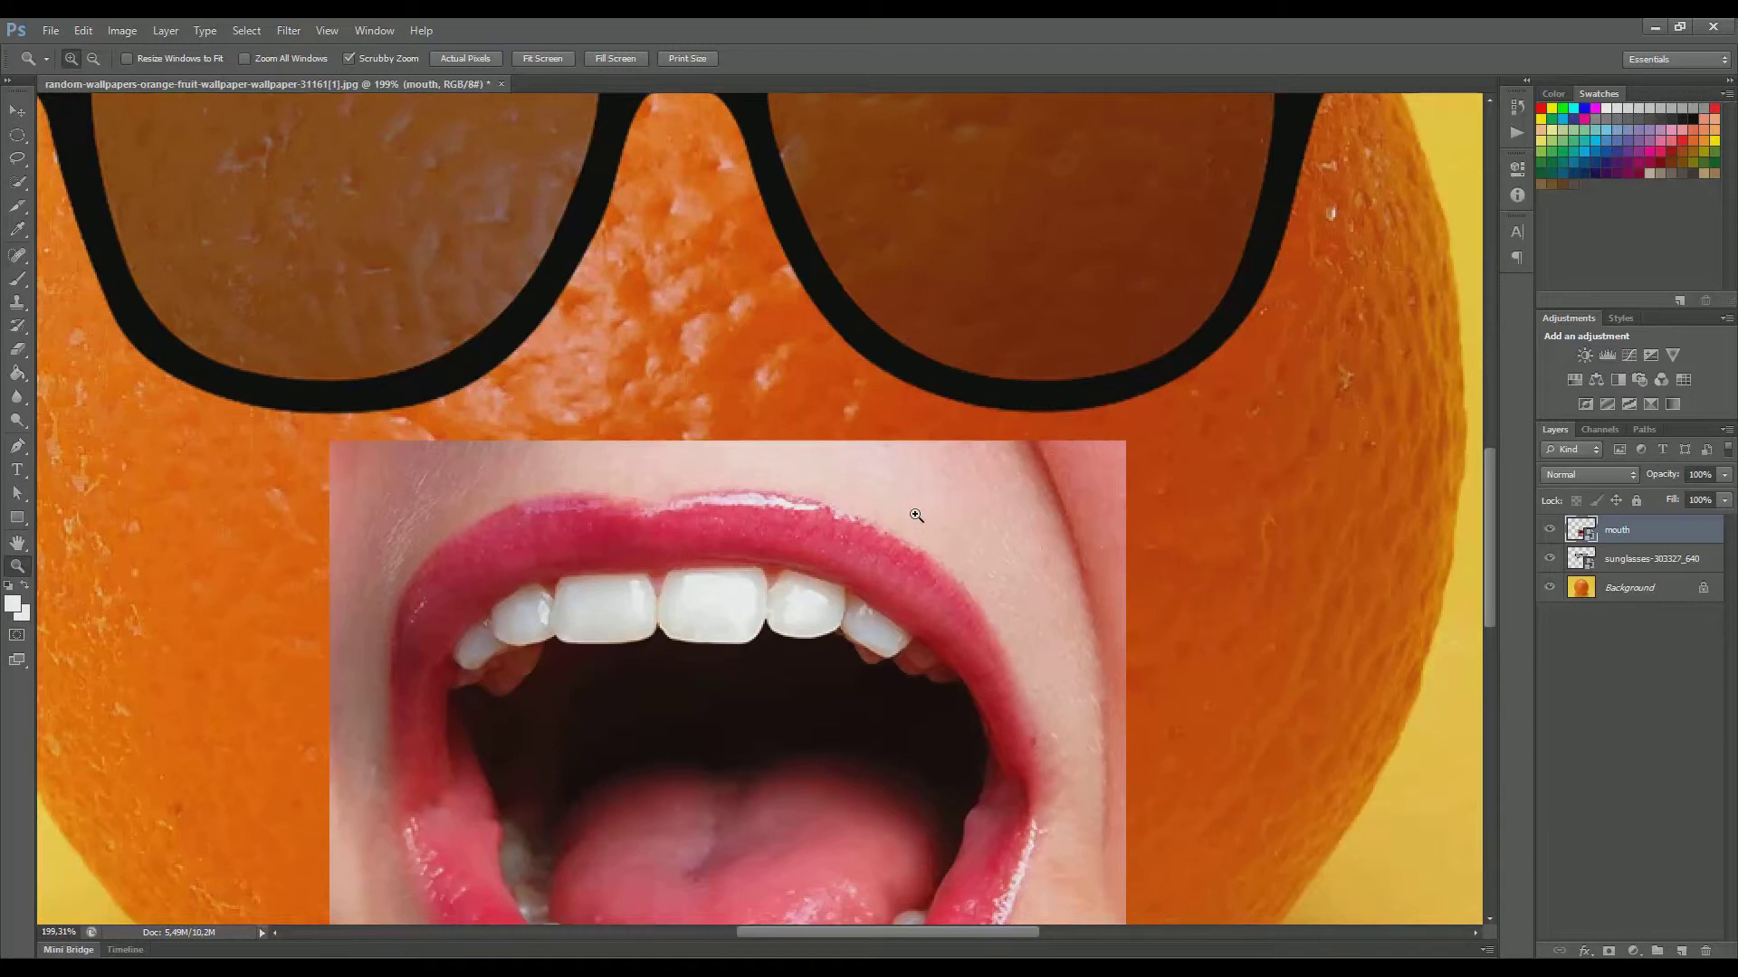
key("p")
scroll(710, 434, "down", 5)
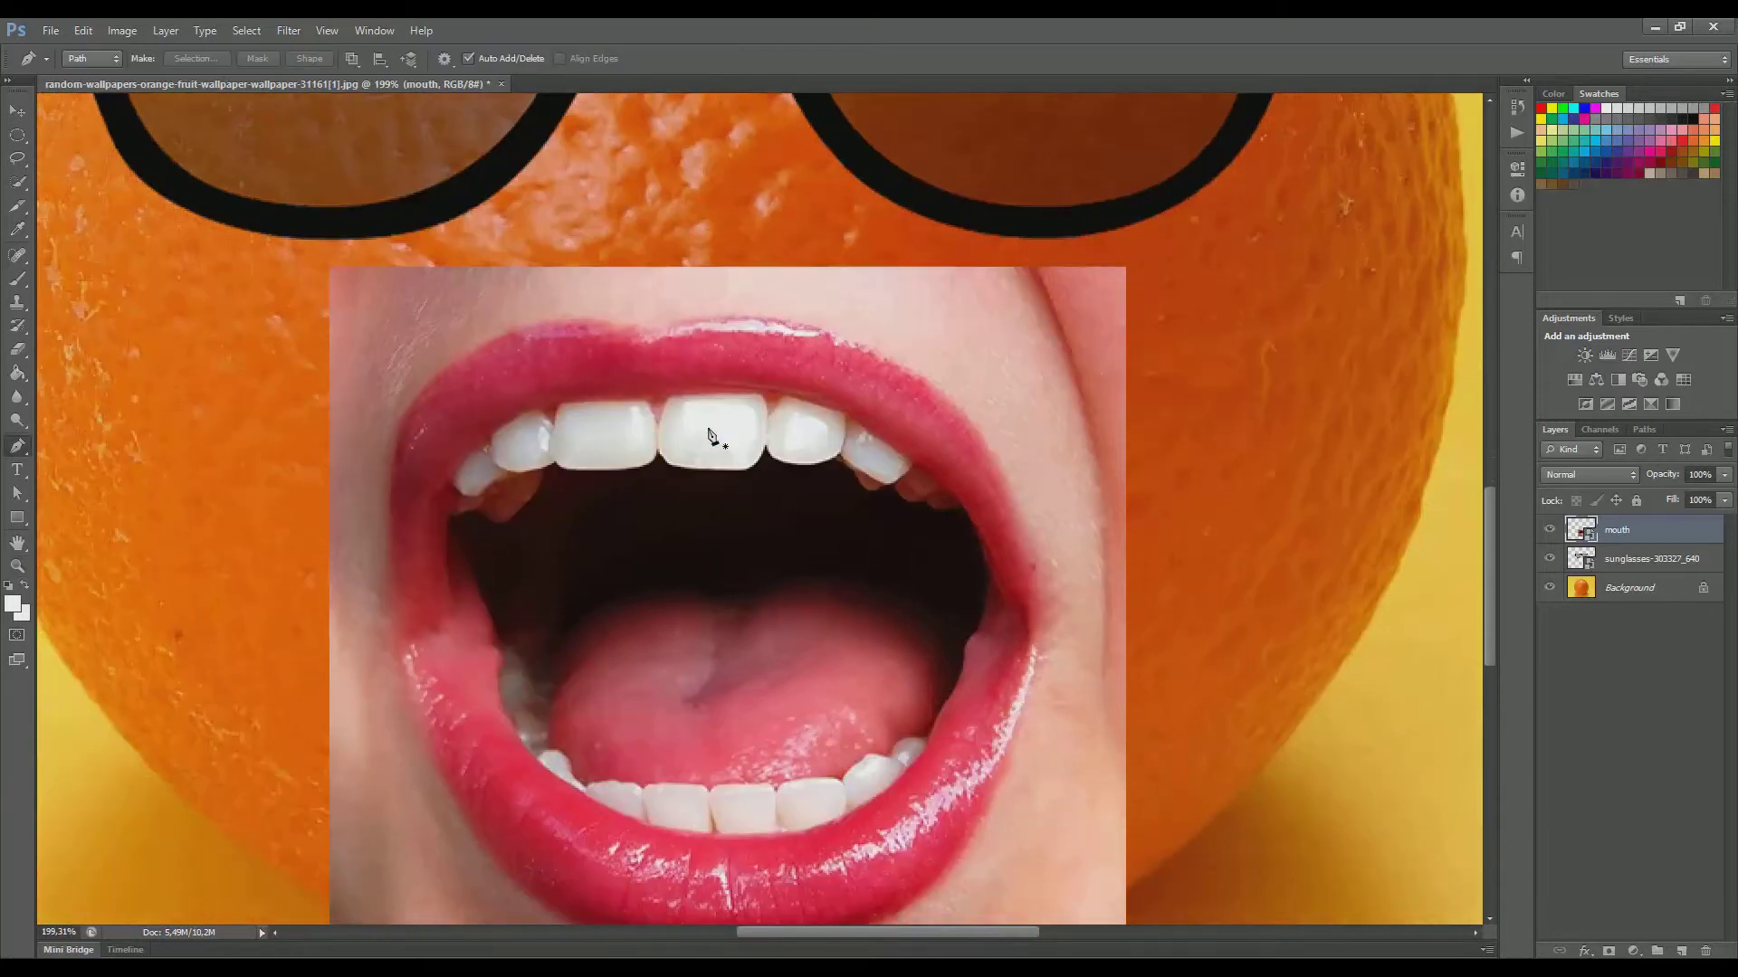
scroll(710, 435, "down", 1)
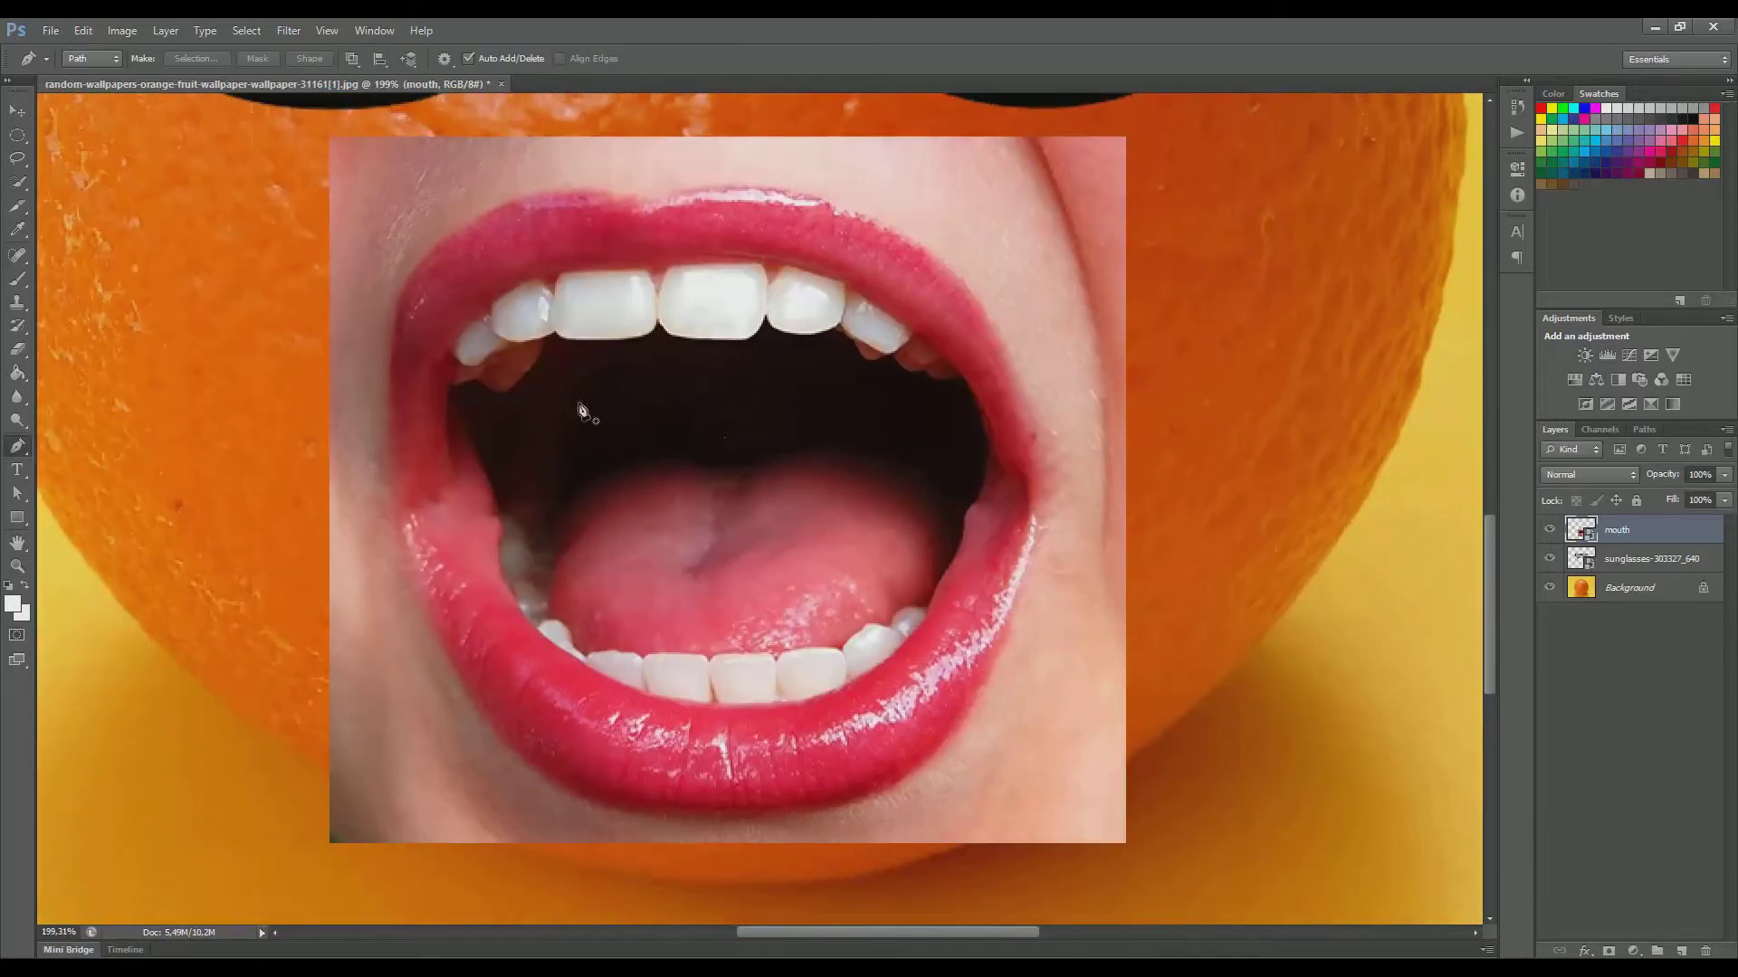
left_click(389, 363)
left_click_drag(438, 247, 530, 205)
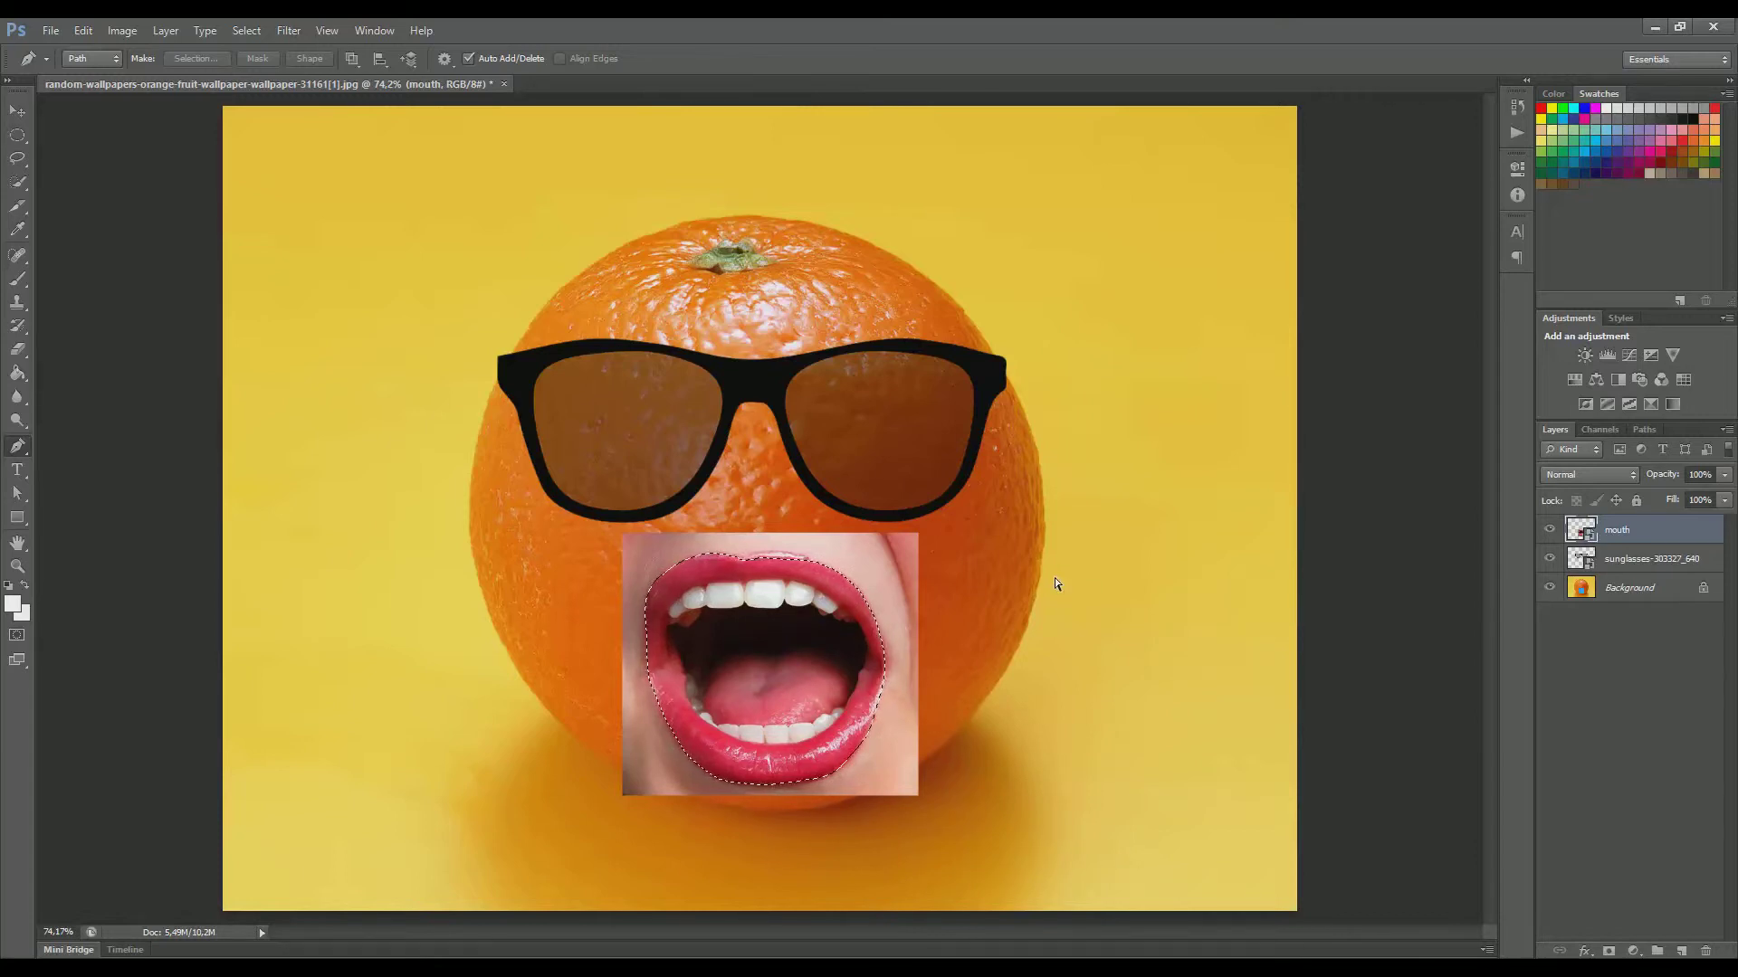
Step: Invert the selection, rasterize the mouth layer, delete everything outside the lips, and deselect
key("ctrl+shift+i")
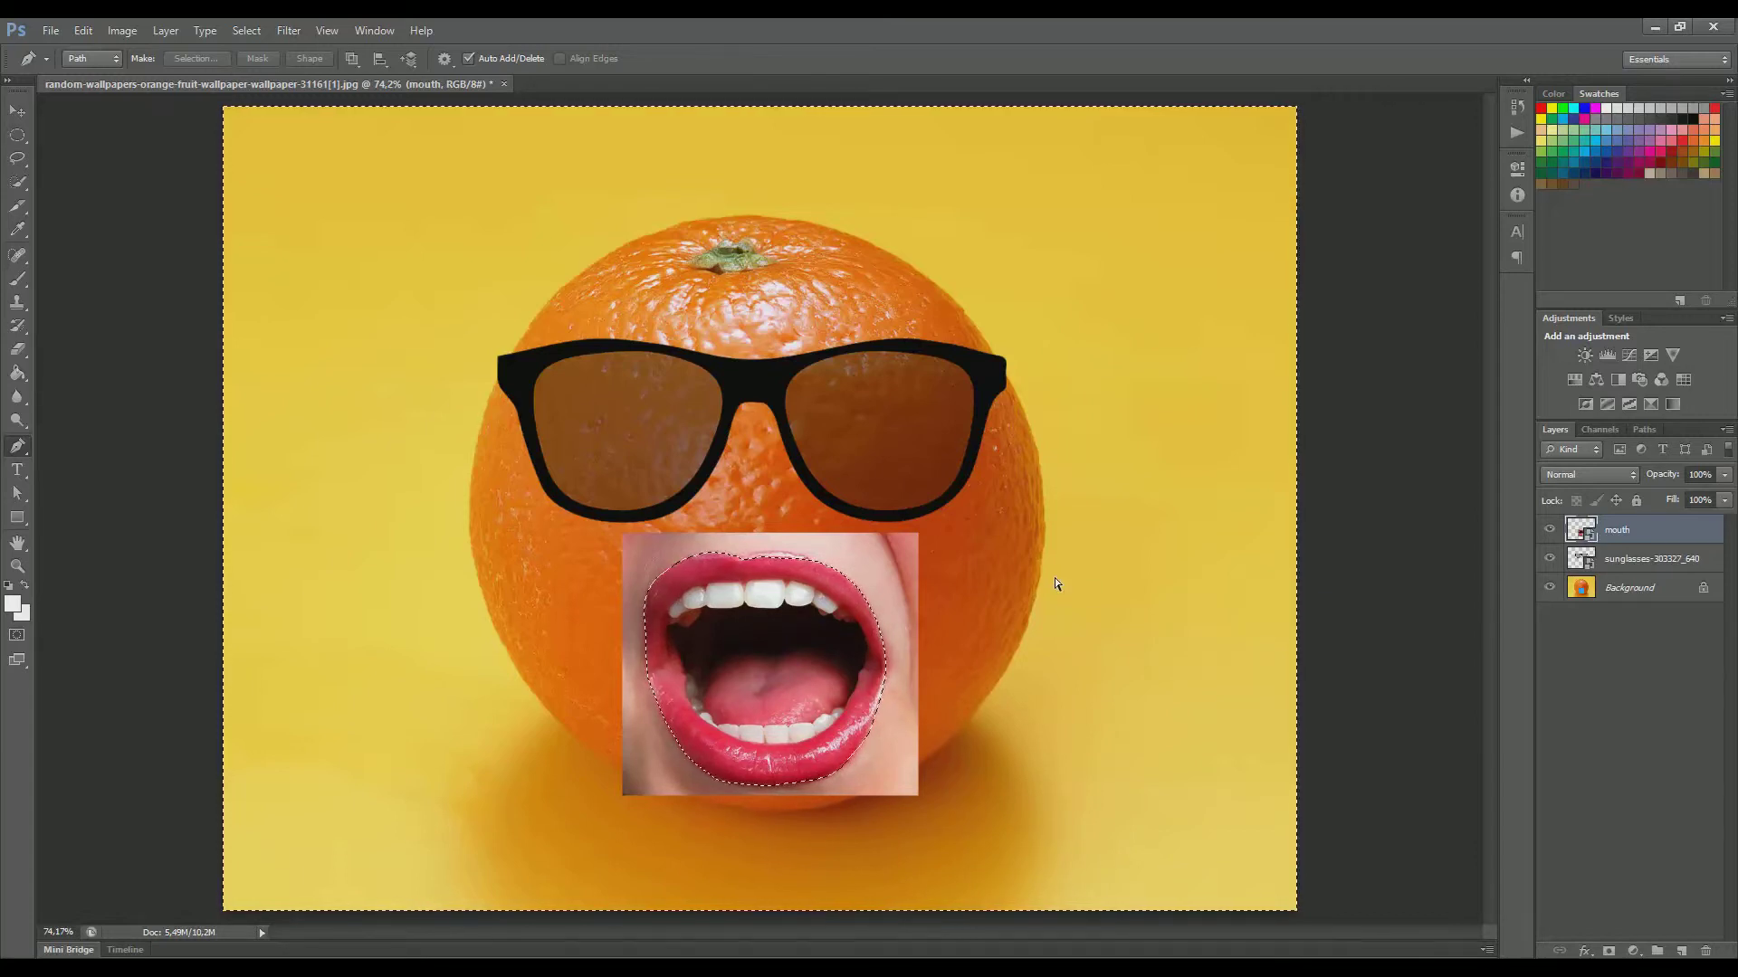
right_click(1634, 535)
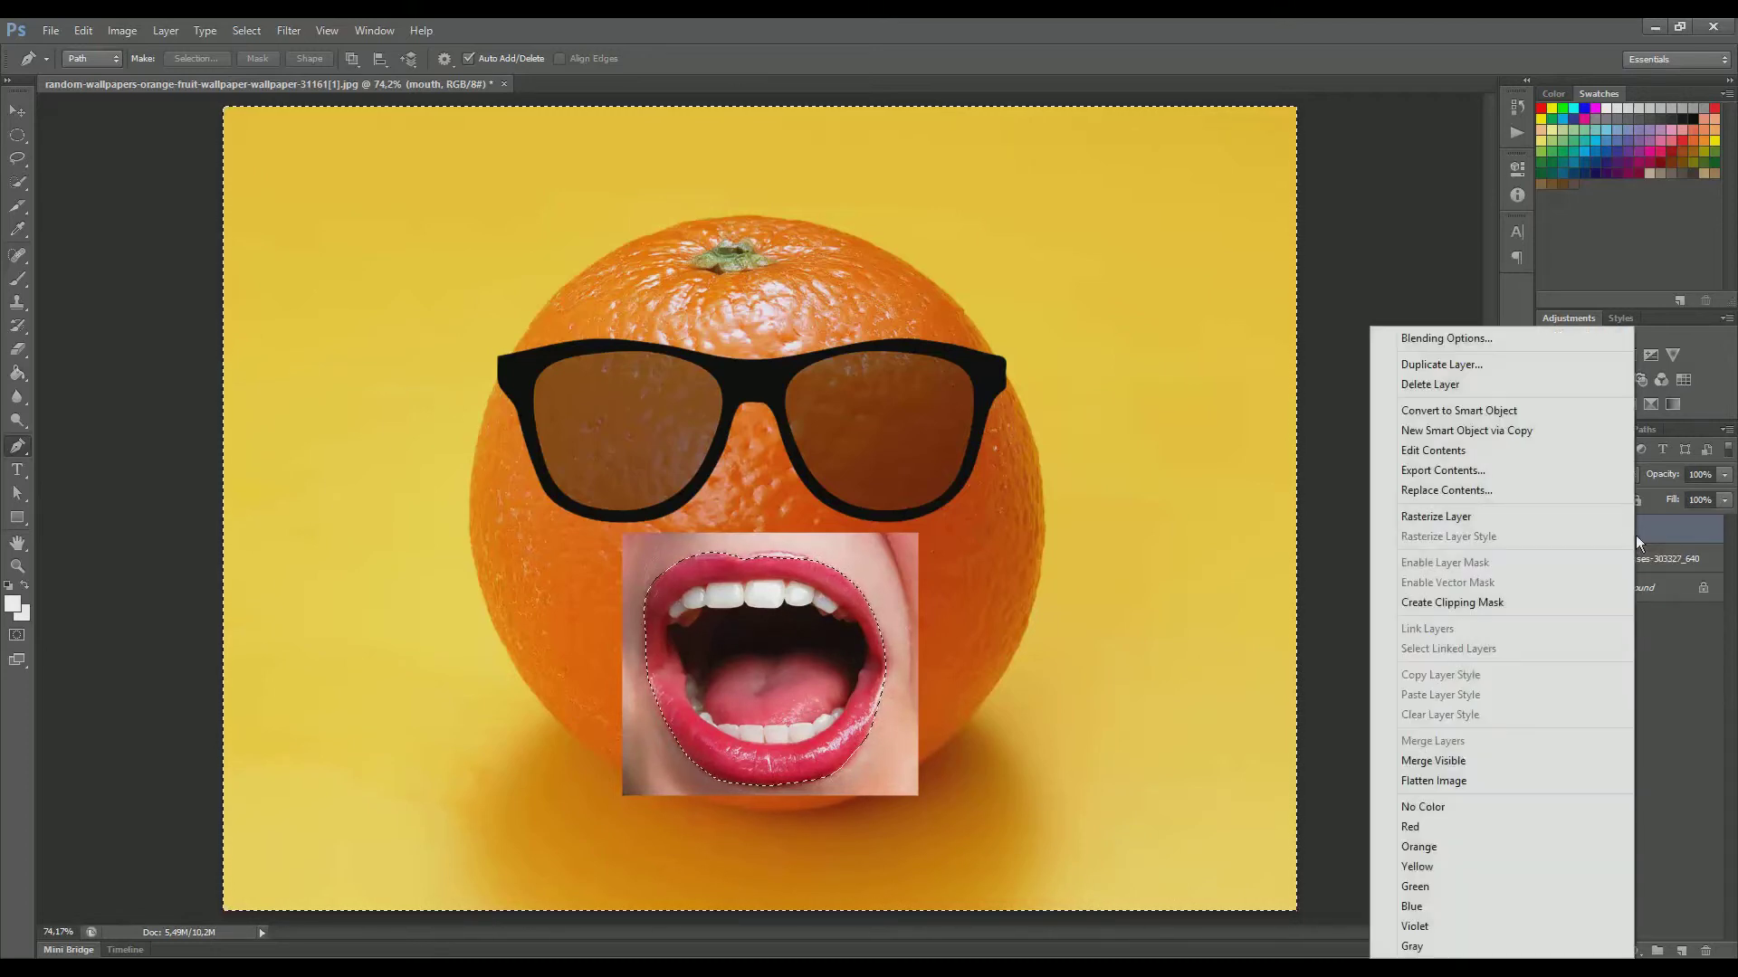
left_click(1482, 515)
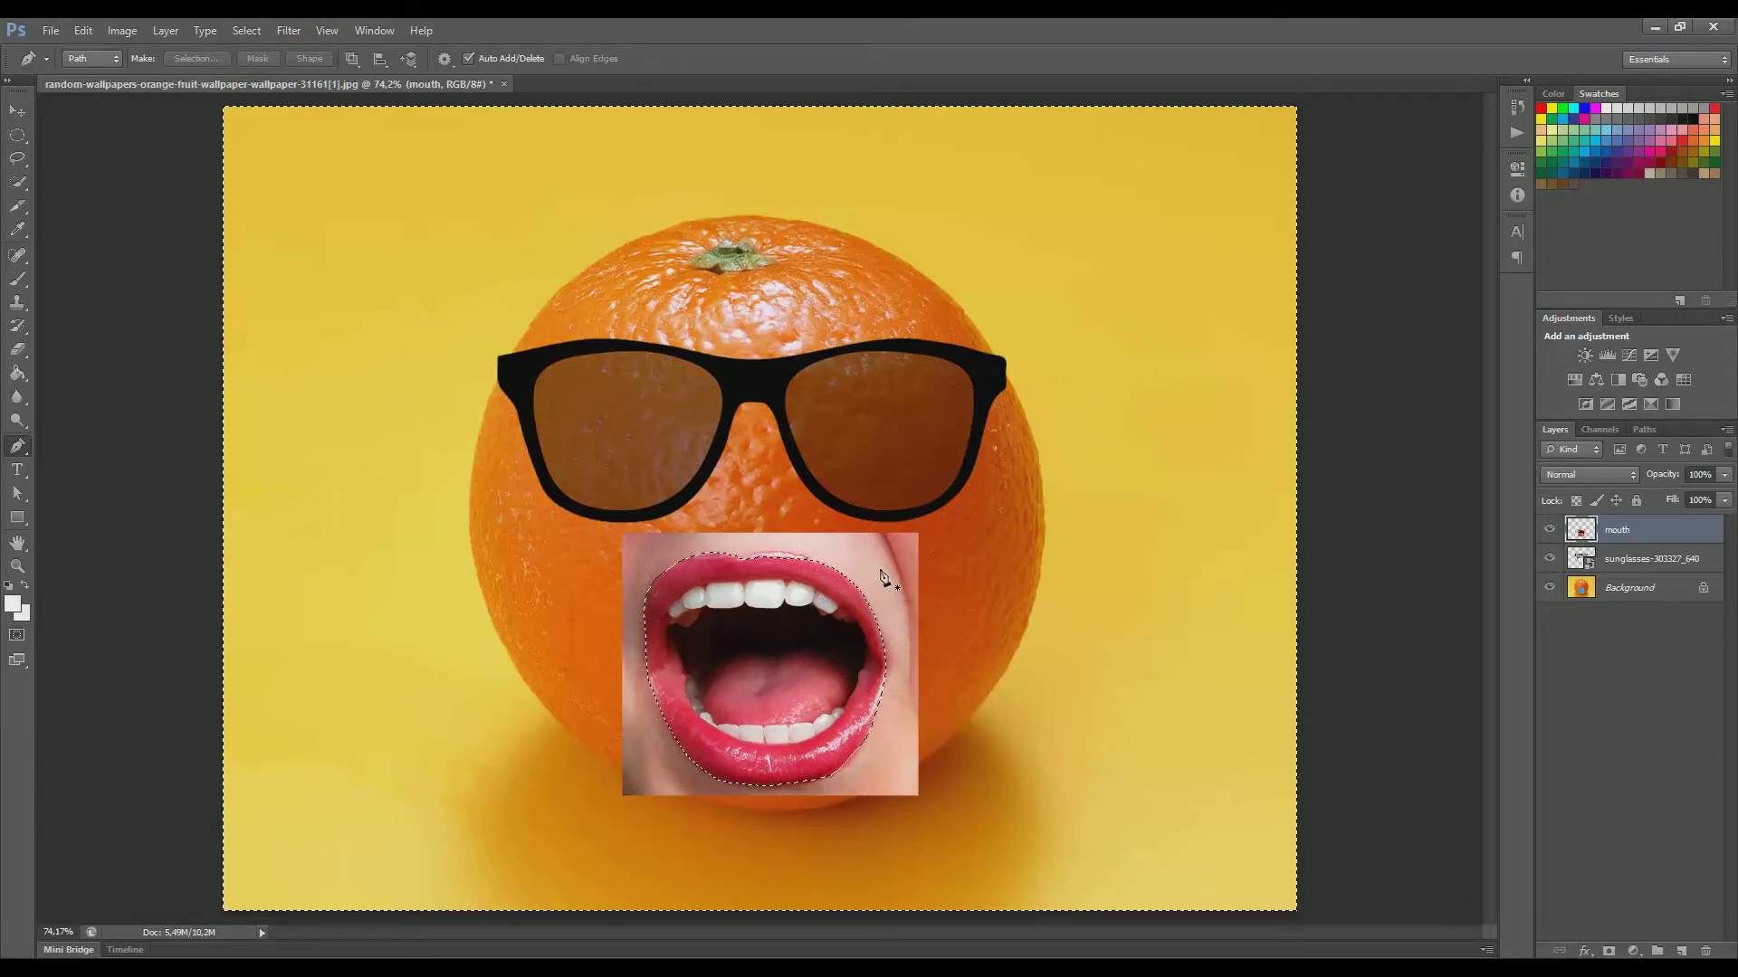
key("Delete")
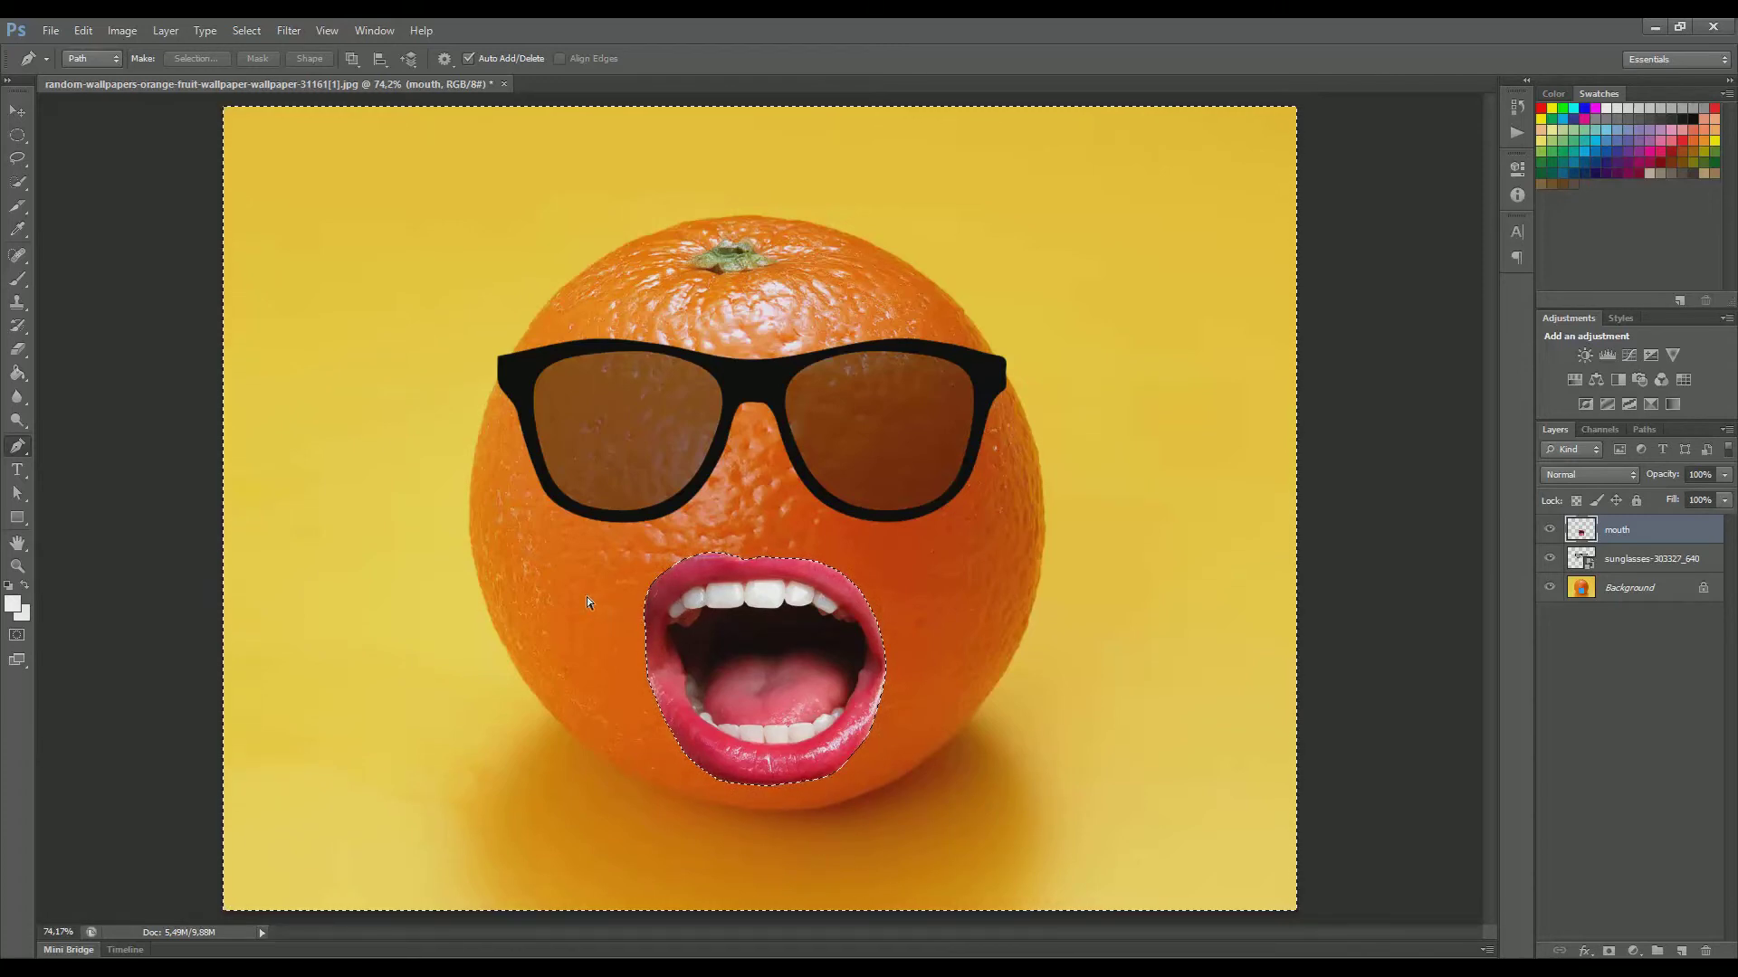
key("ctrl+d")
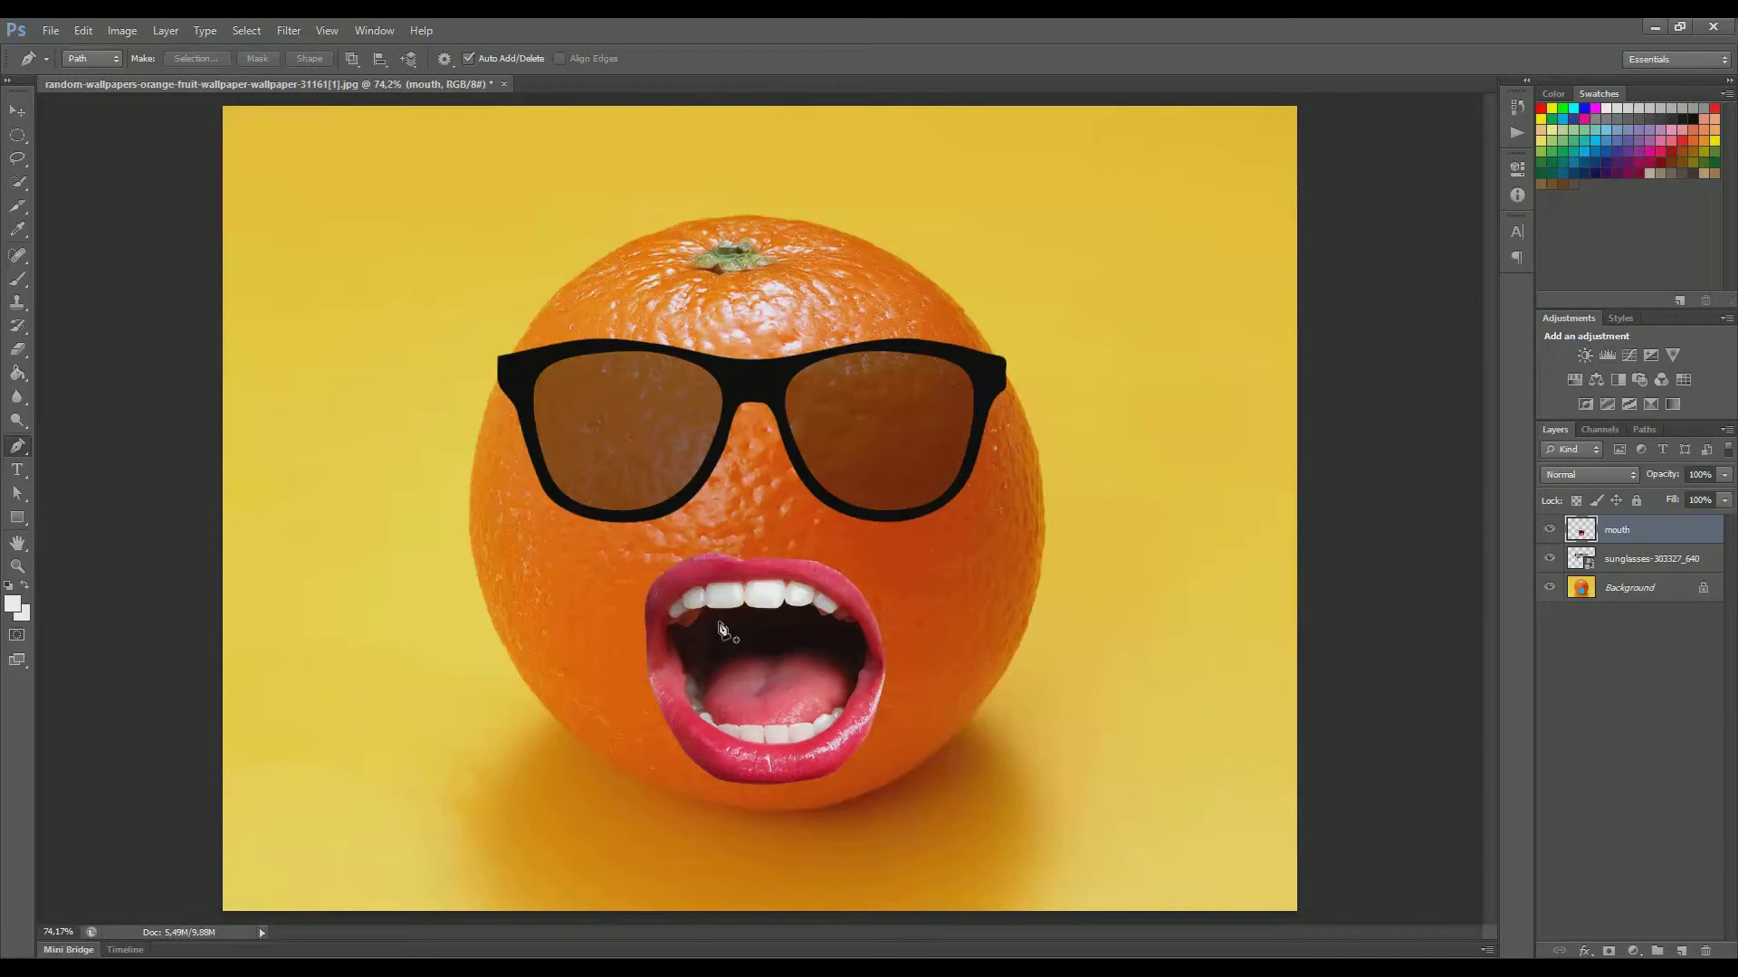
Step: Nudge the cut-out lips slightly with the Move tool and bring up the mouth layer's blend modes
key("v")
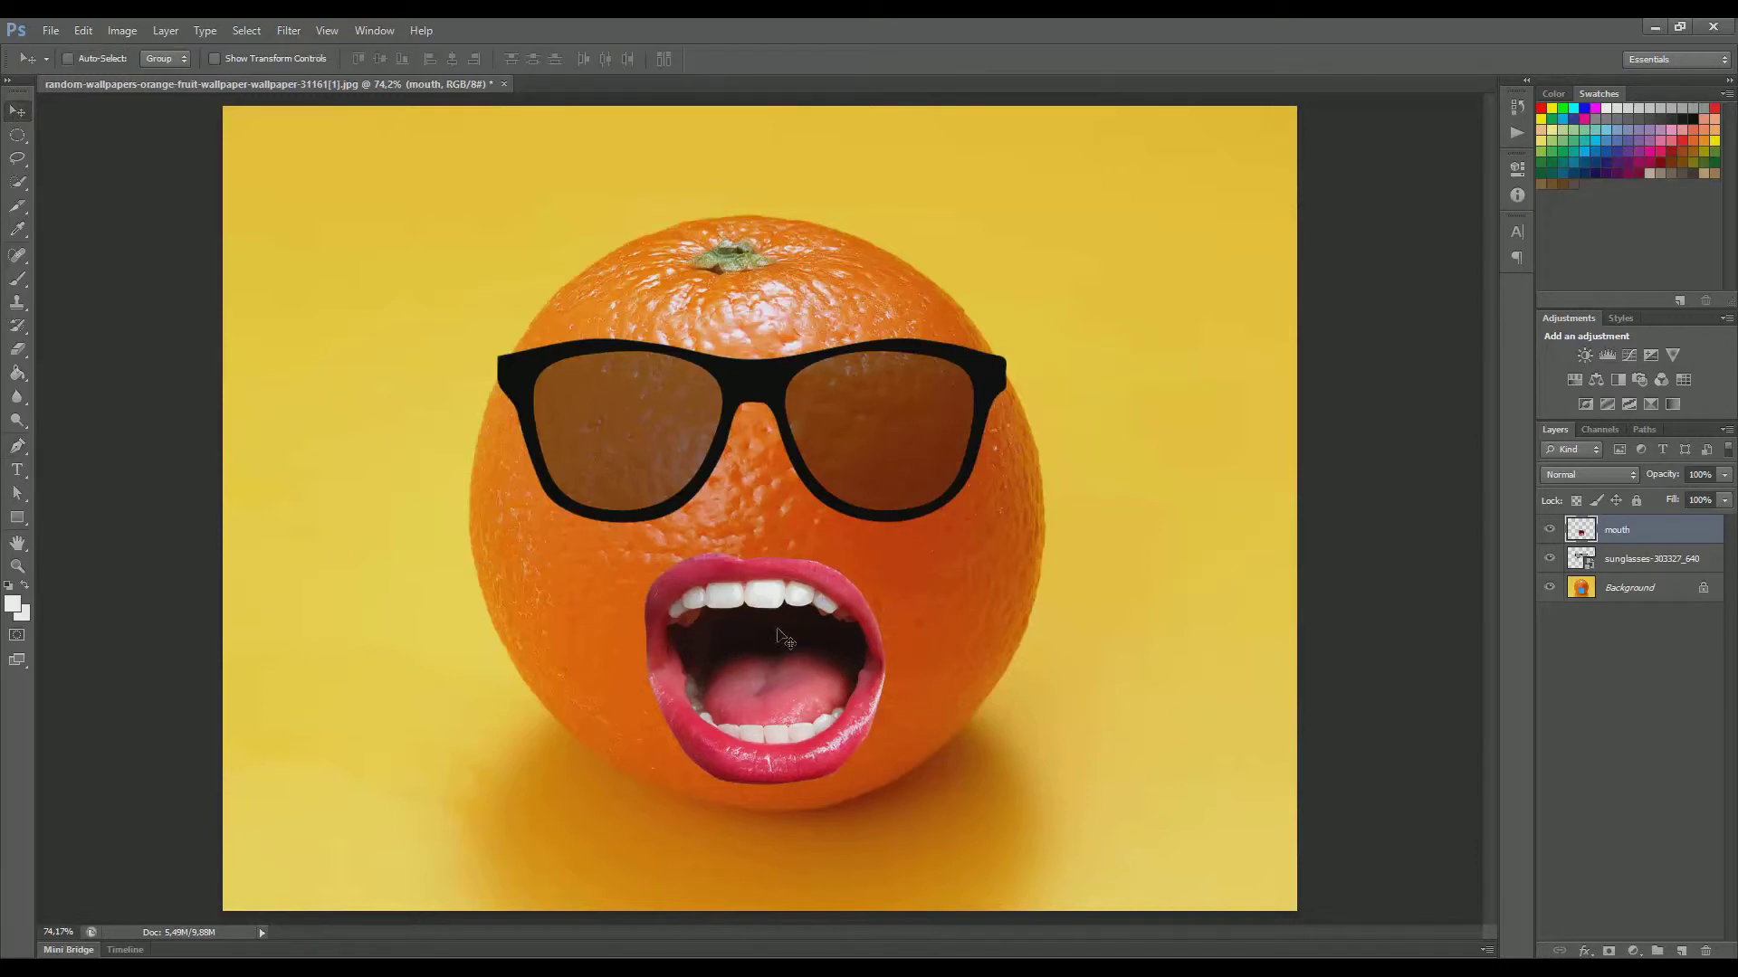
left_click_drag(780, 630, 787, 636)
key("a")
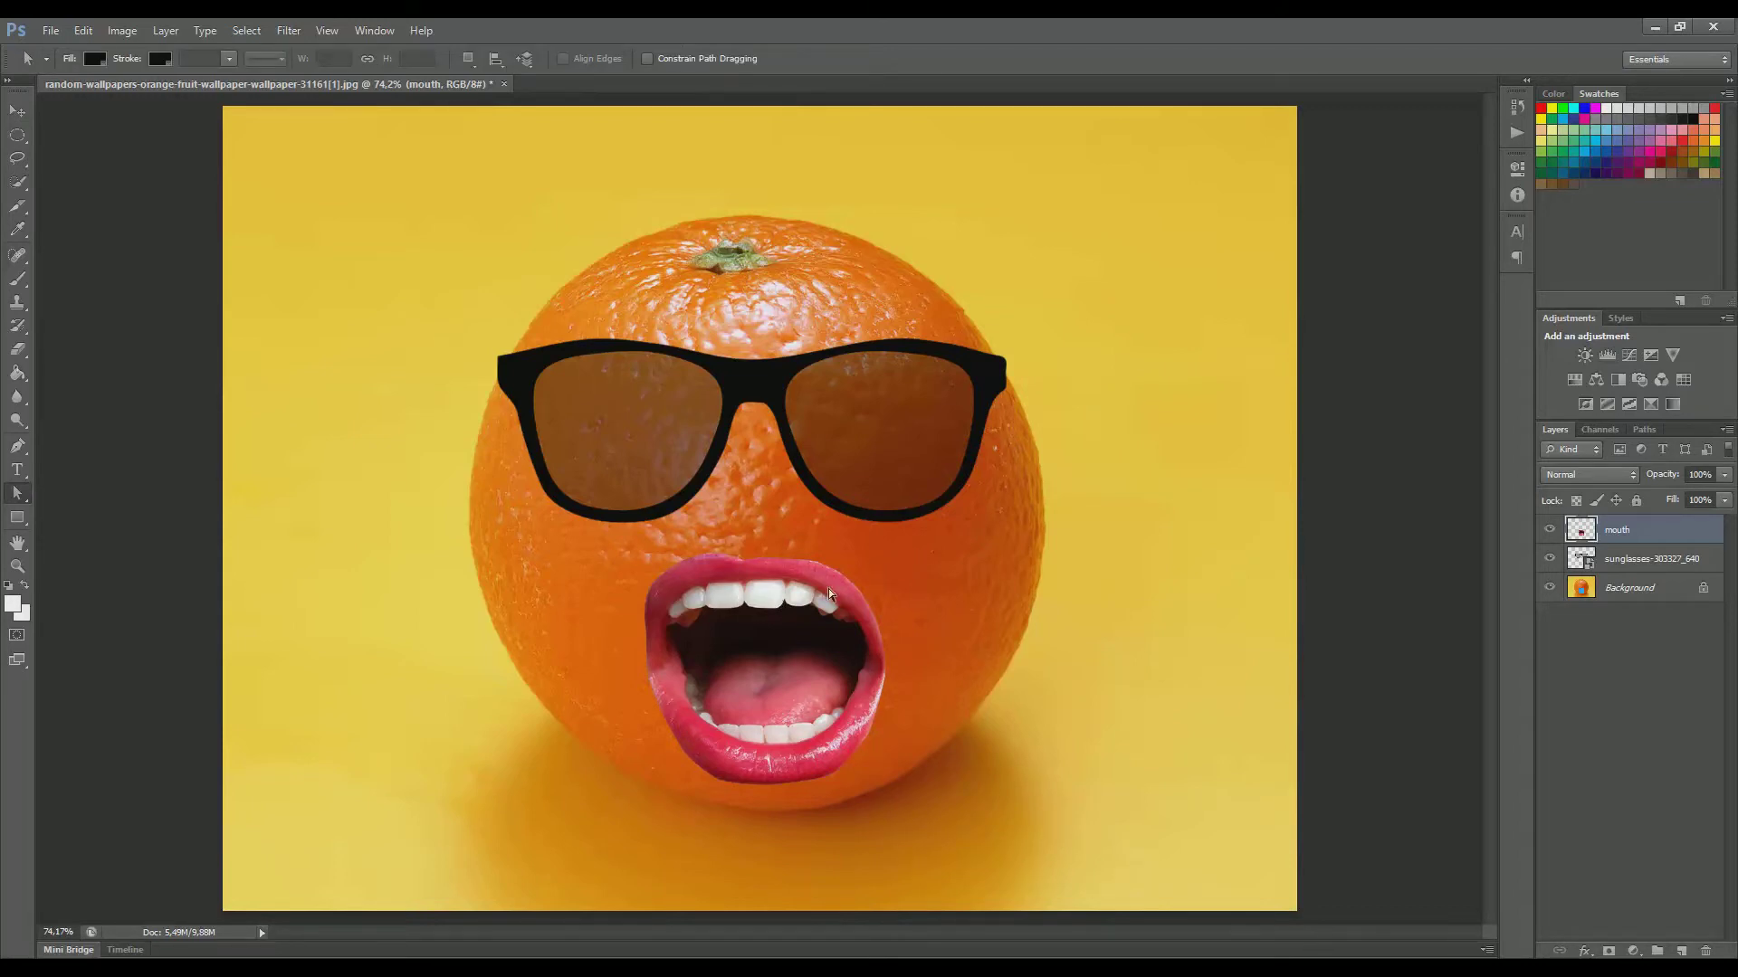
left_click(1614, 477)
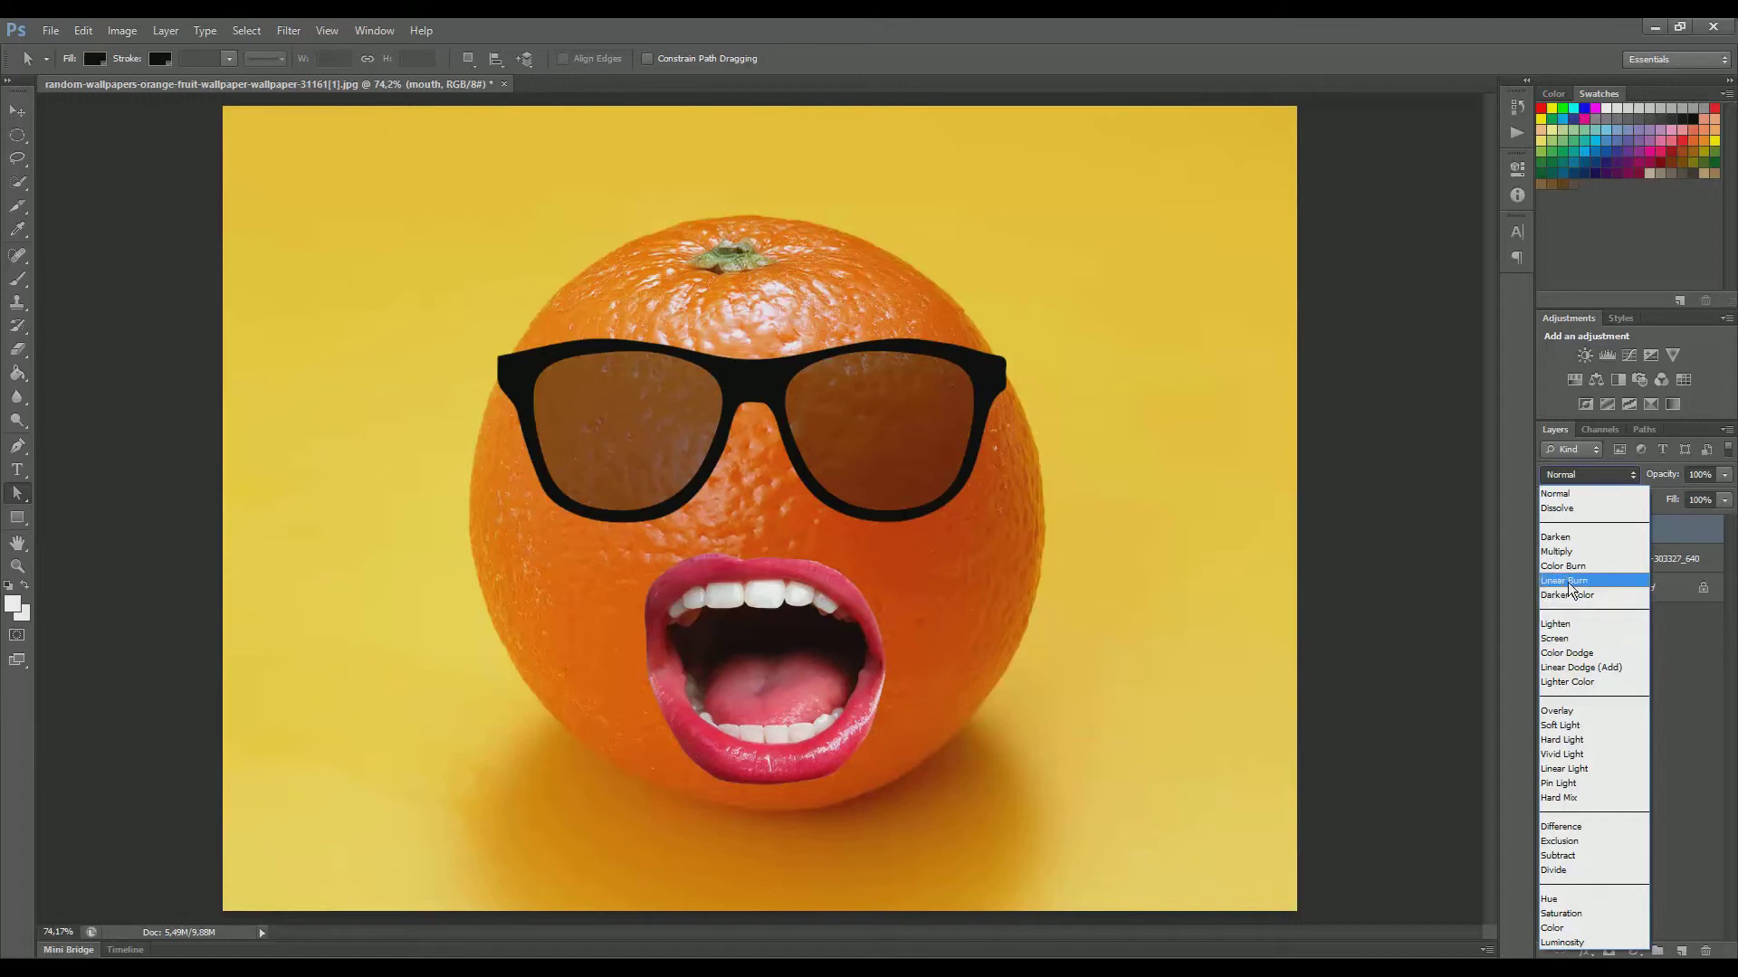
left_click(1567, 581)
left_click(1600, 475)
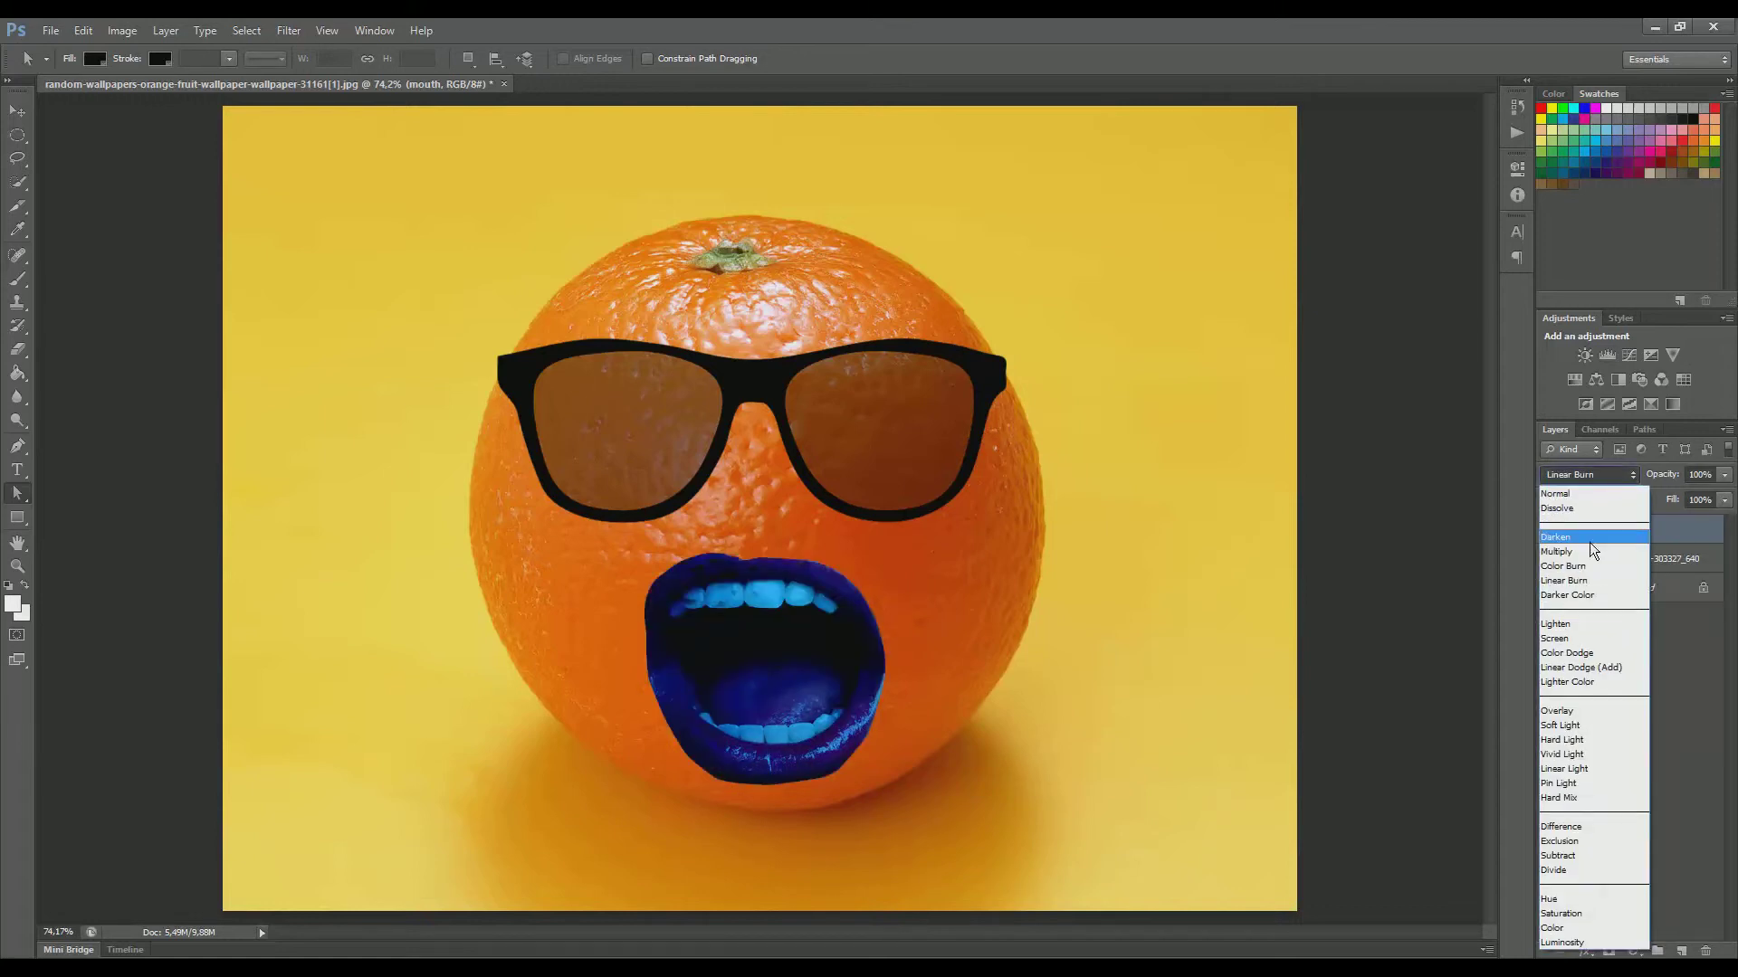
left_click(1587, 550)
left_click(1593, 476)
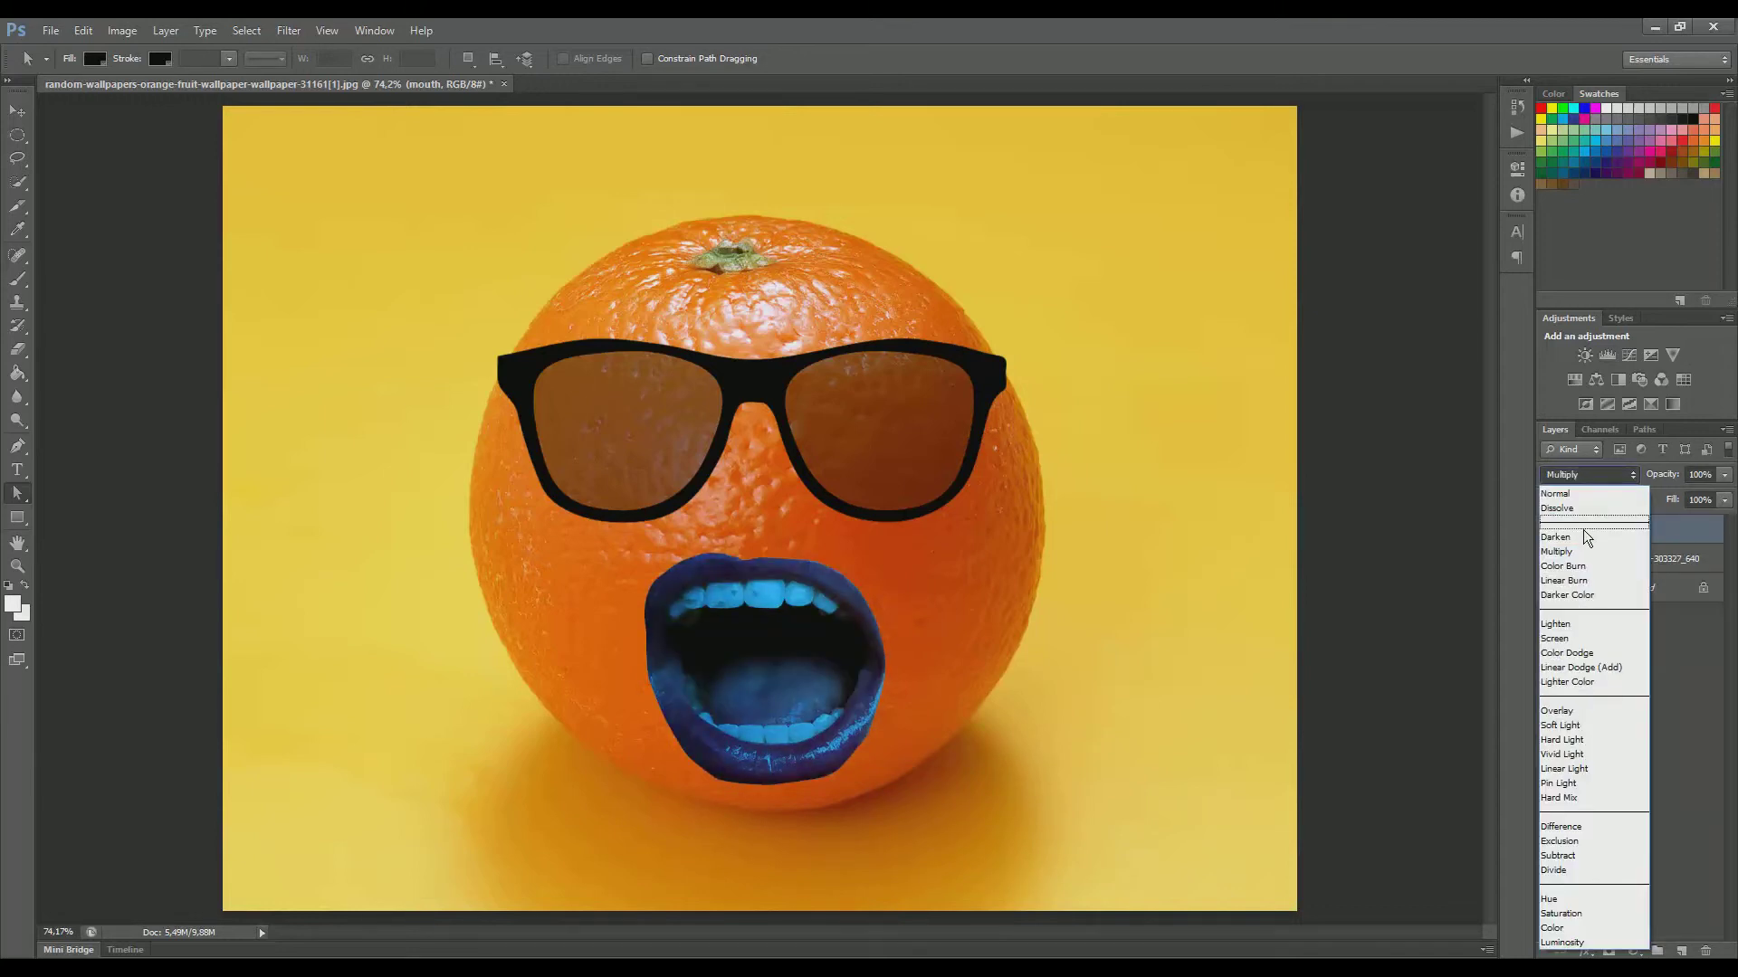
left_click(1582, 531)
left_click(1584, 480)
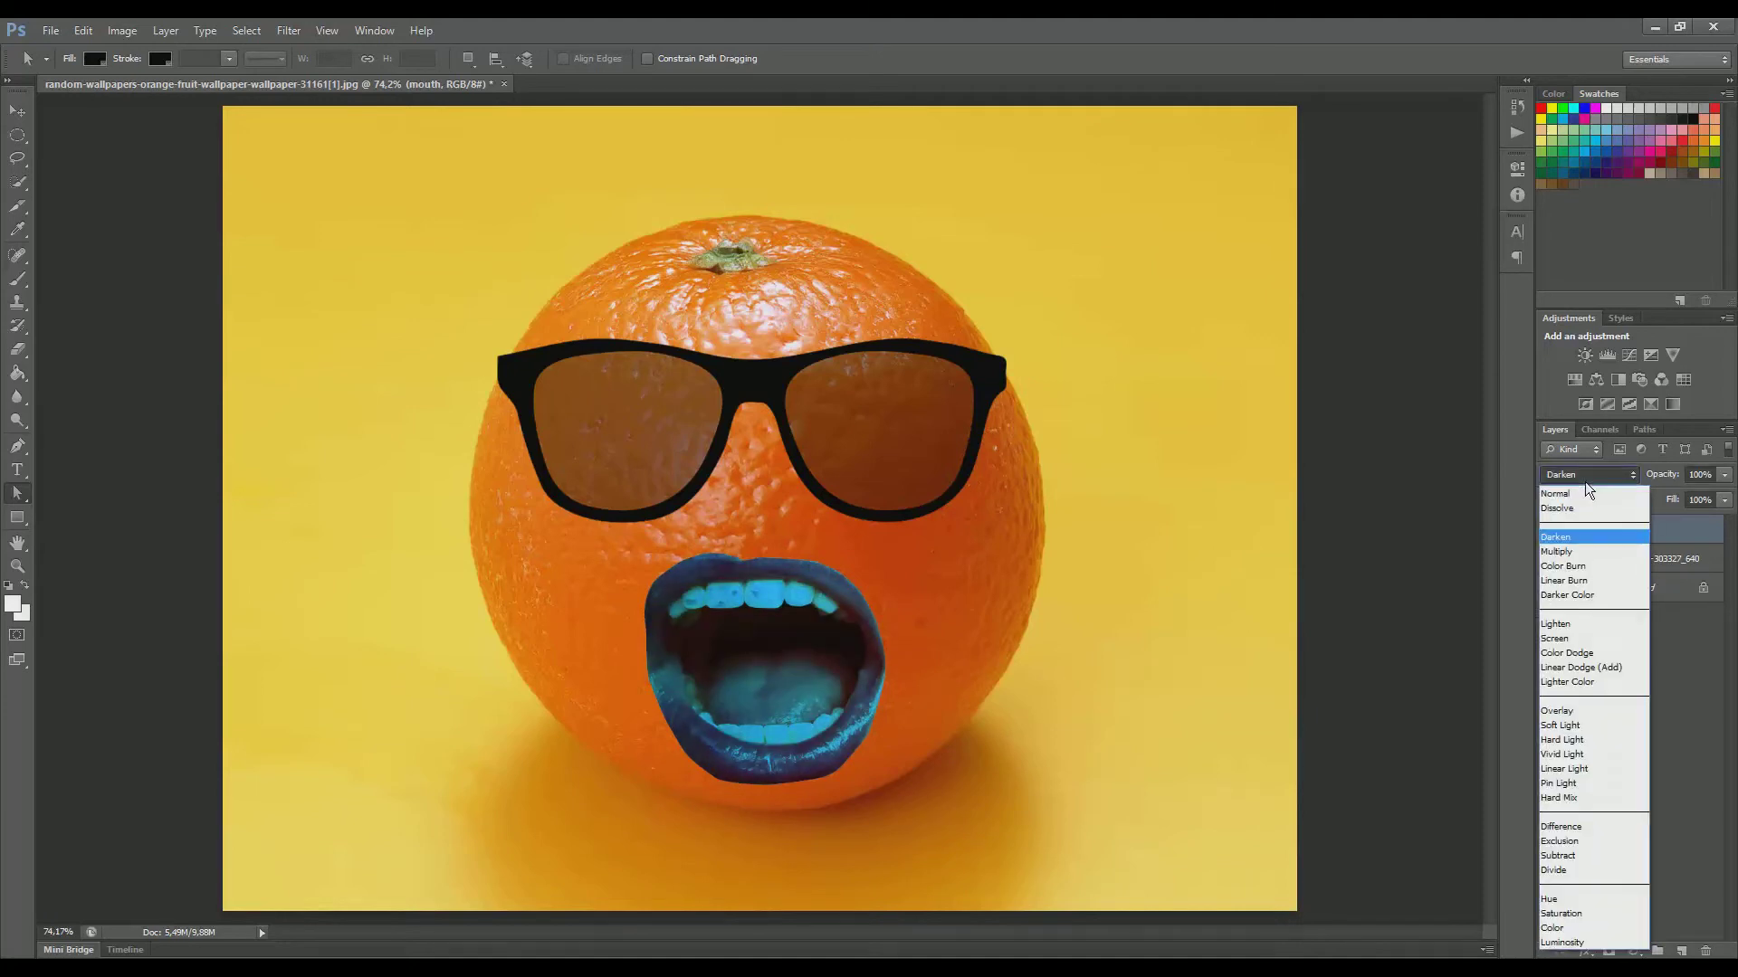
left_click(1571, 493)
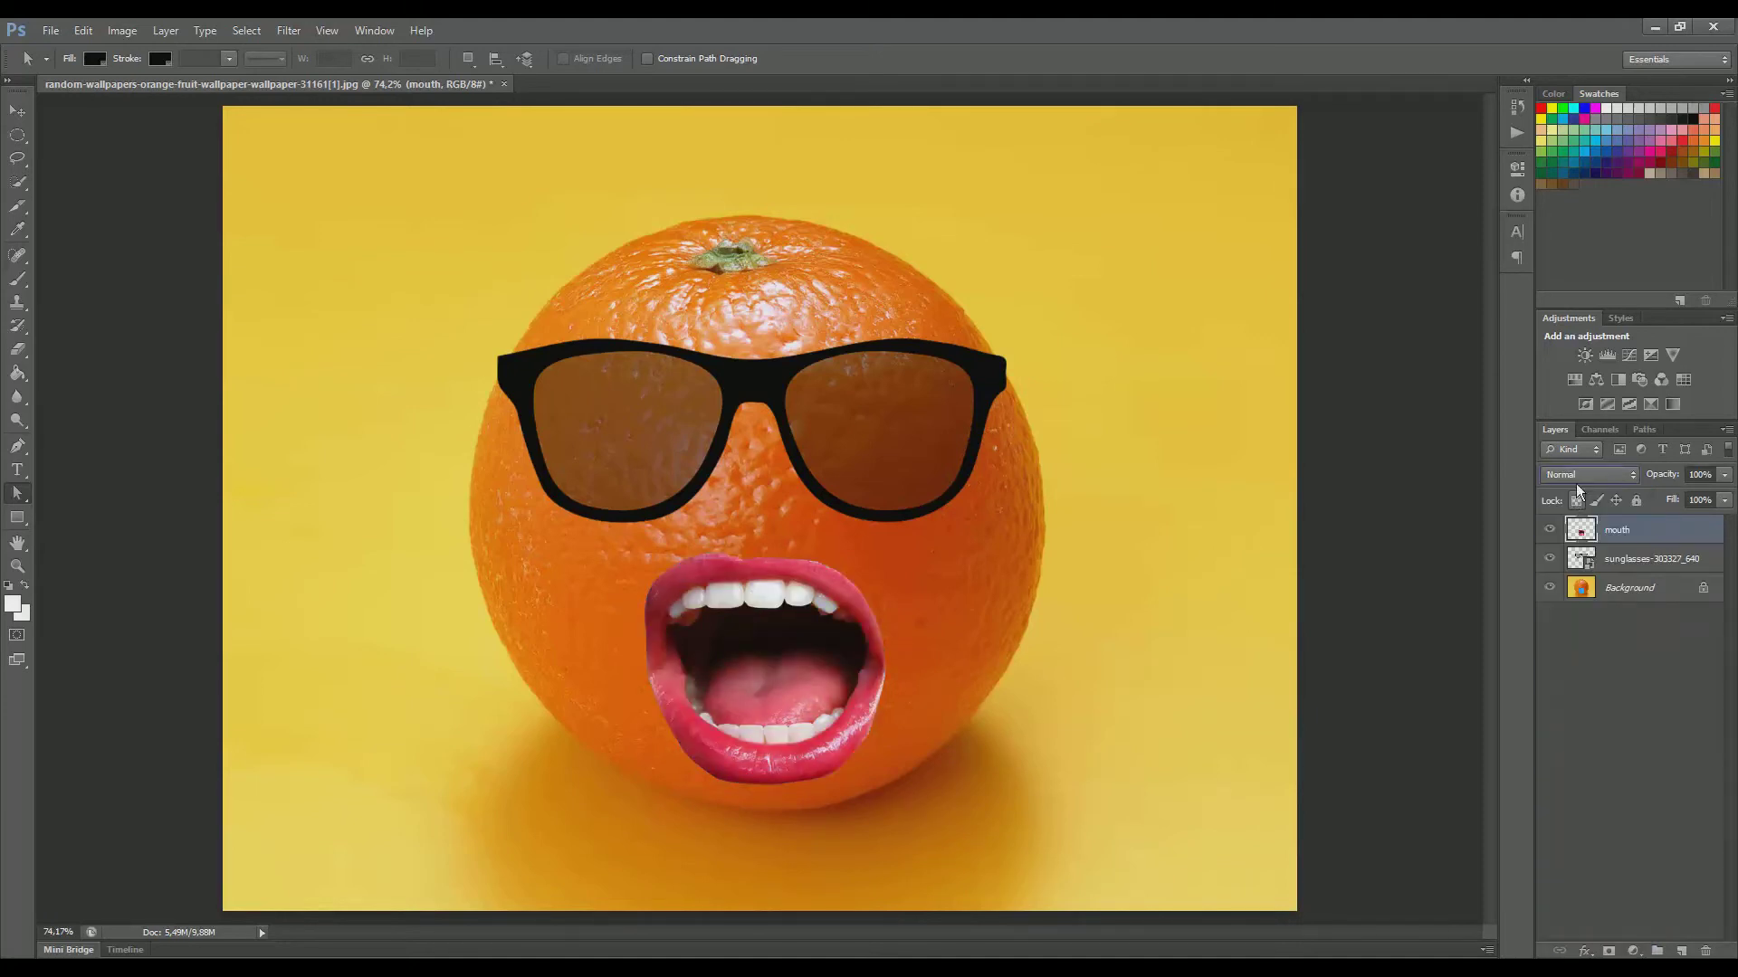
left_click(1578, 471)
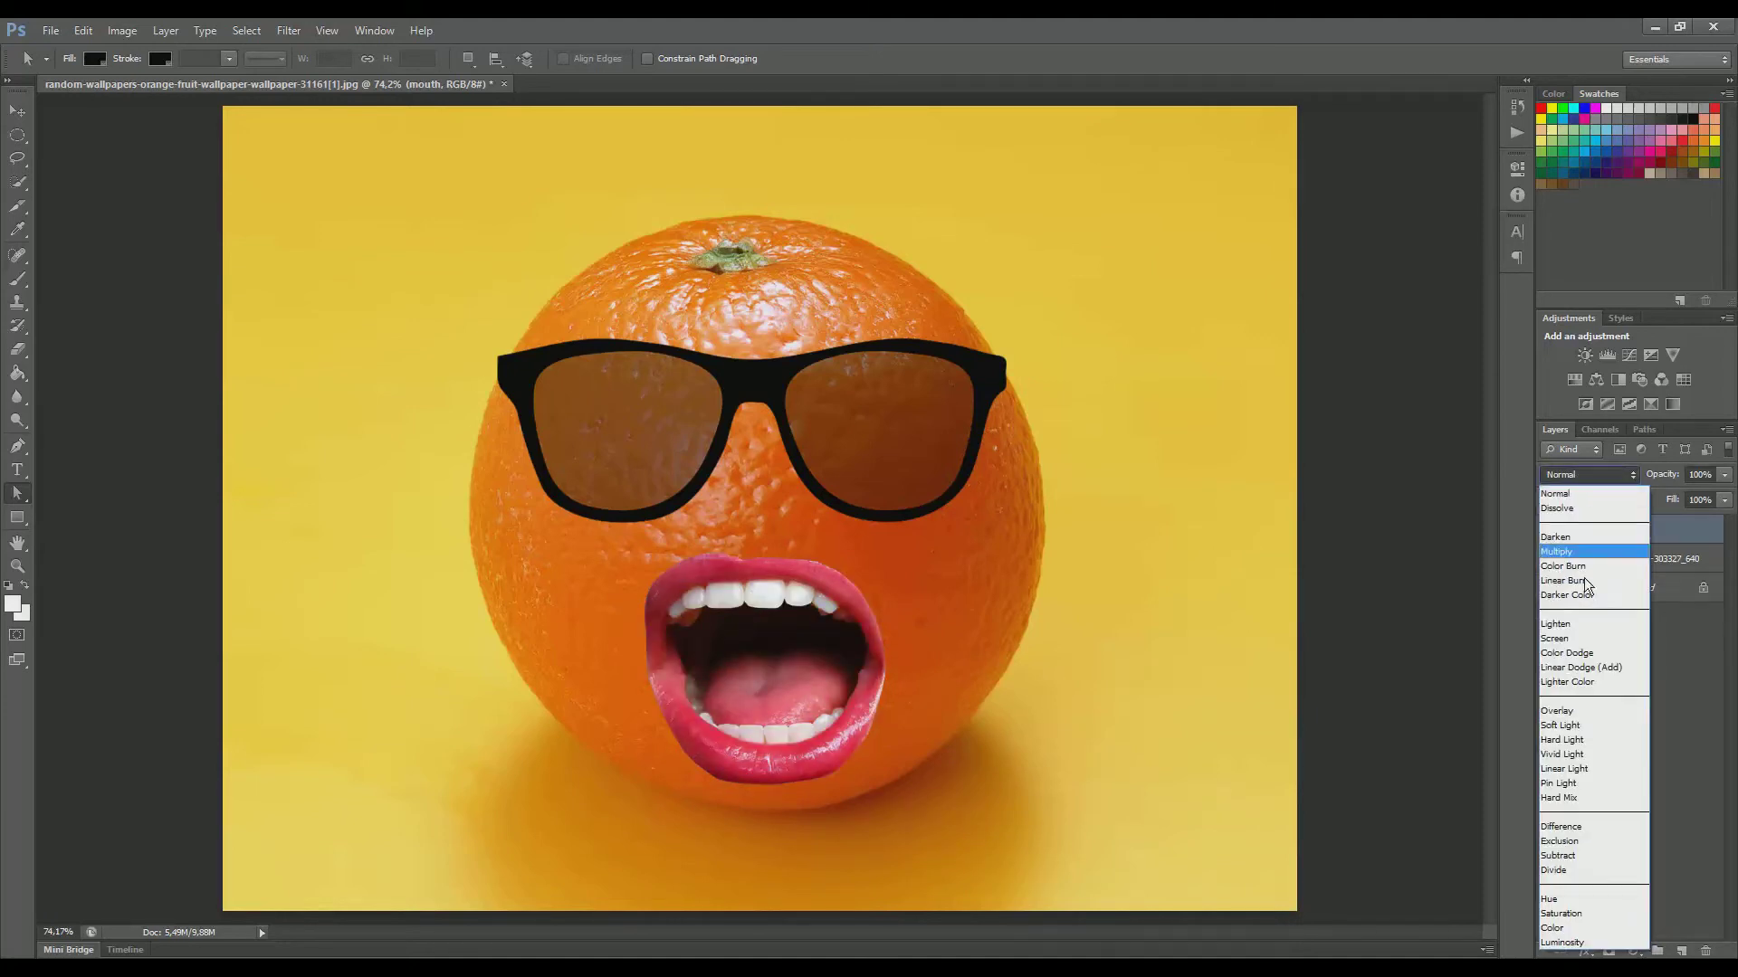
left_click(1595, 667)
left_click(1611, 474)
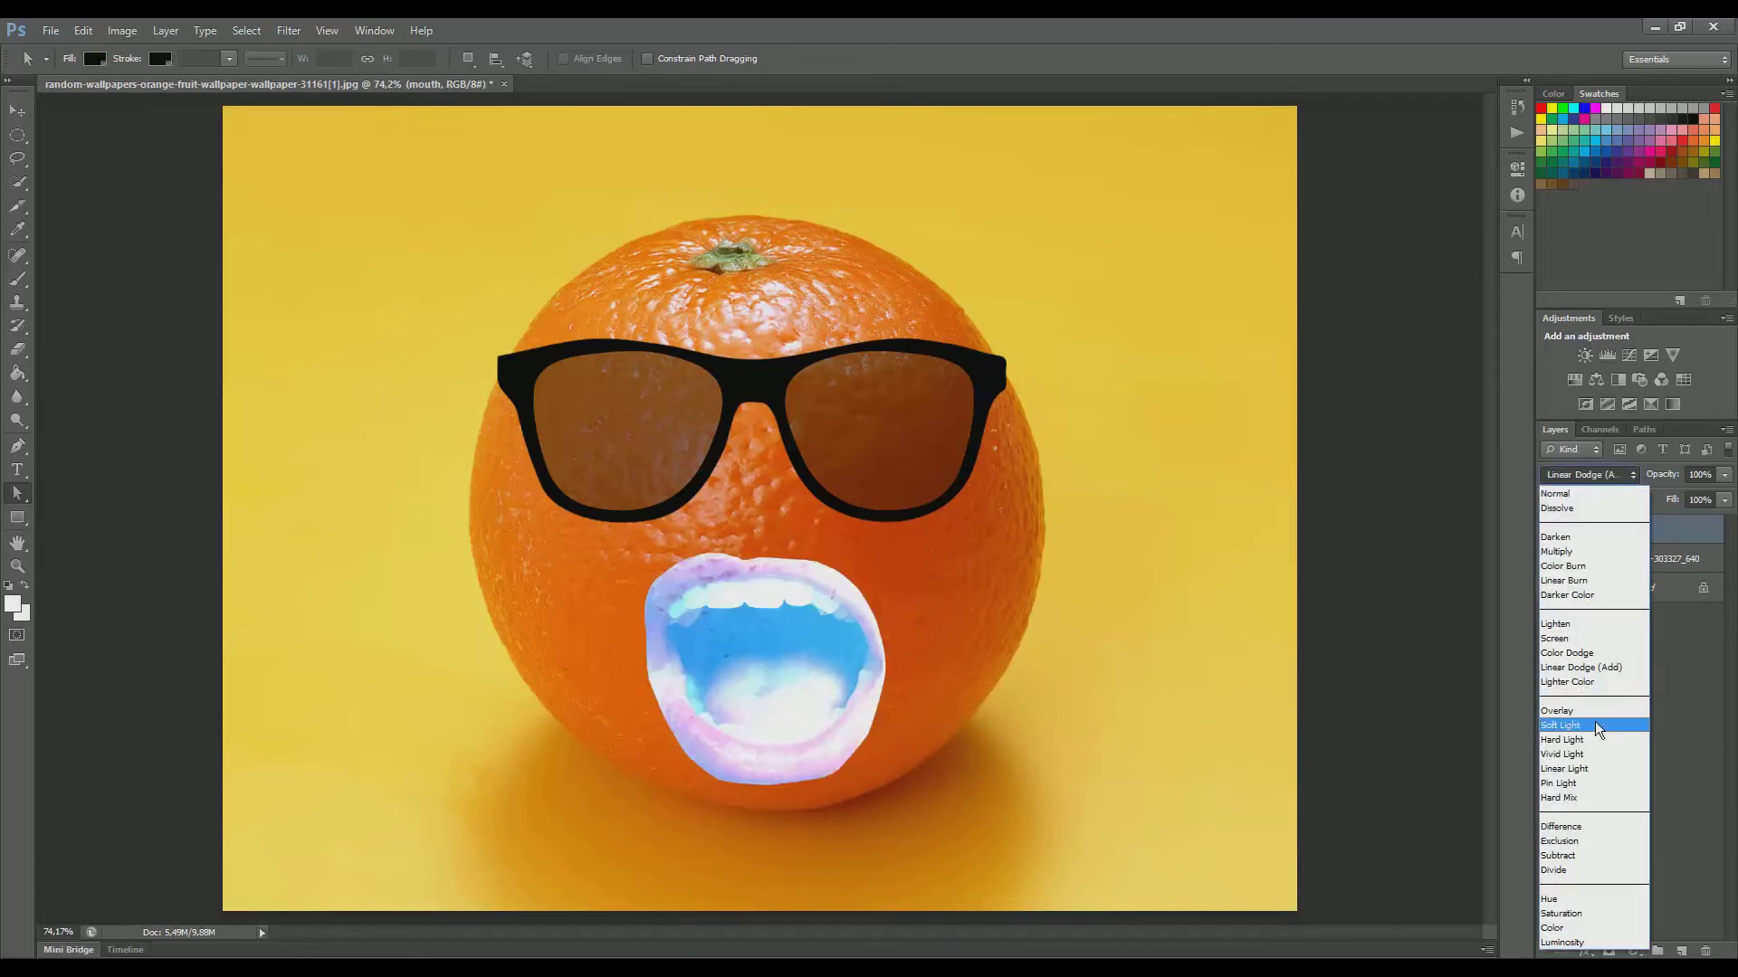
left_click(1594, 707)
left_click(1582, 476)
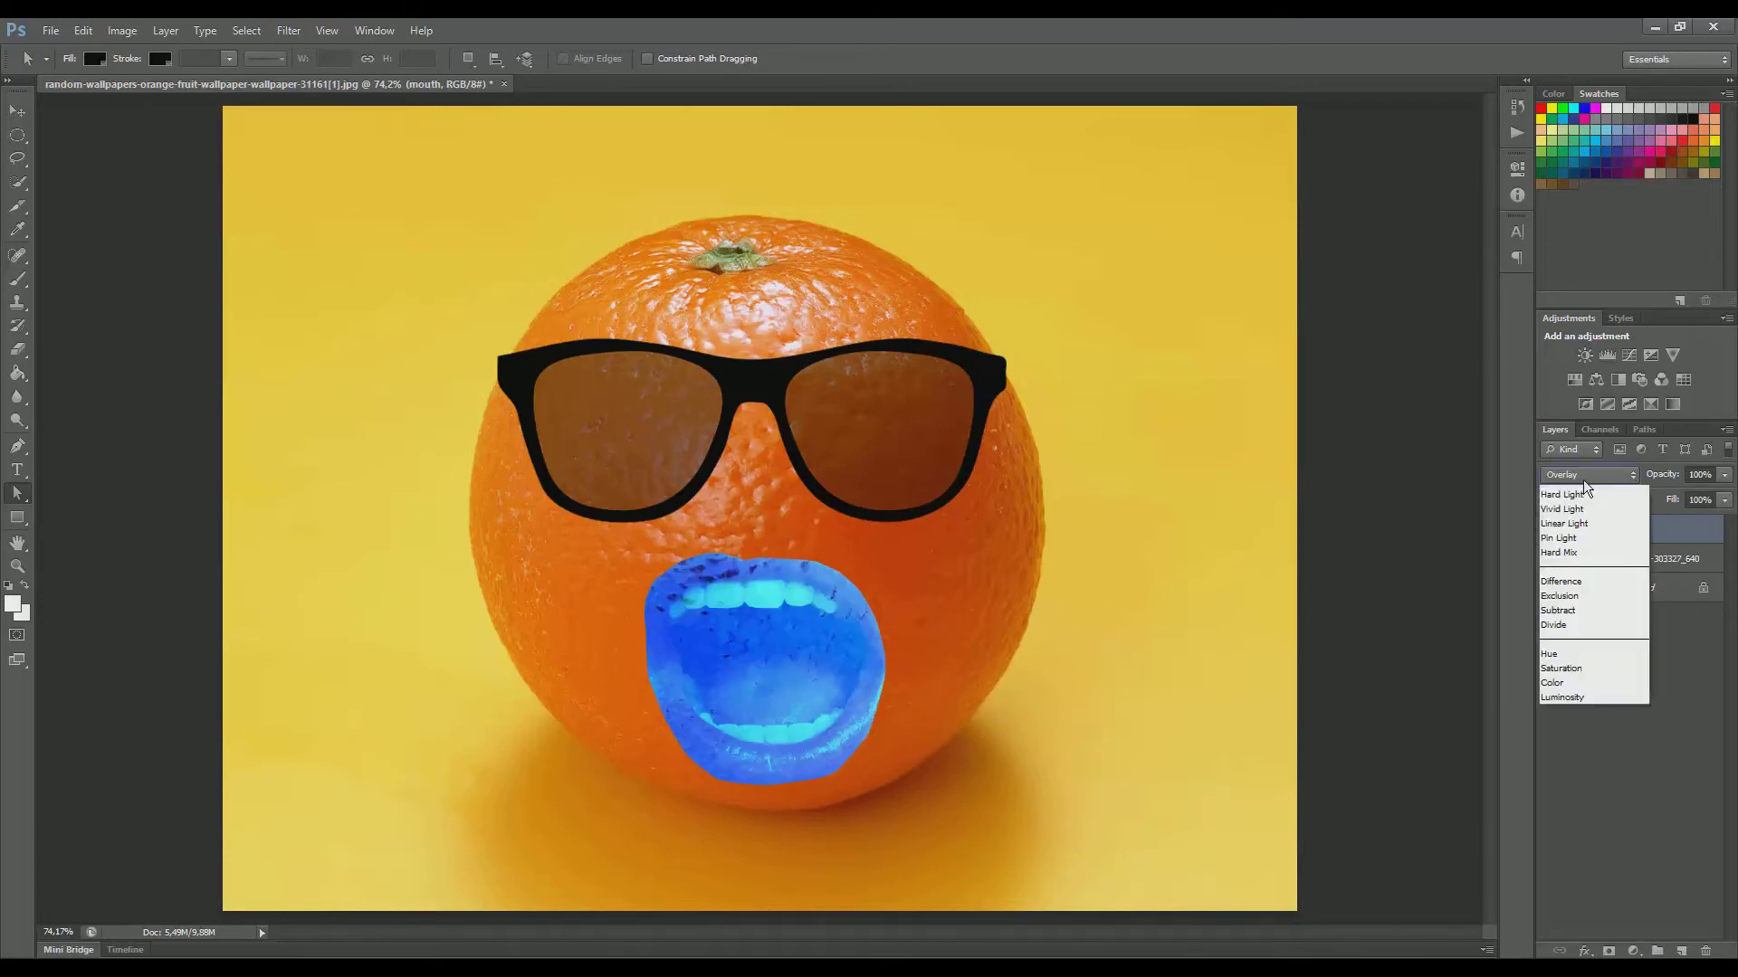
left_click(1583, 541)
left_click(1576, 474)
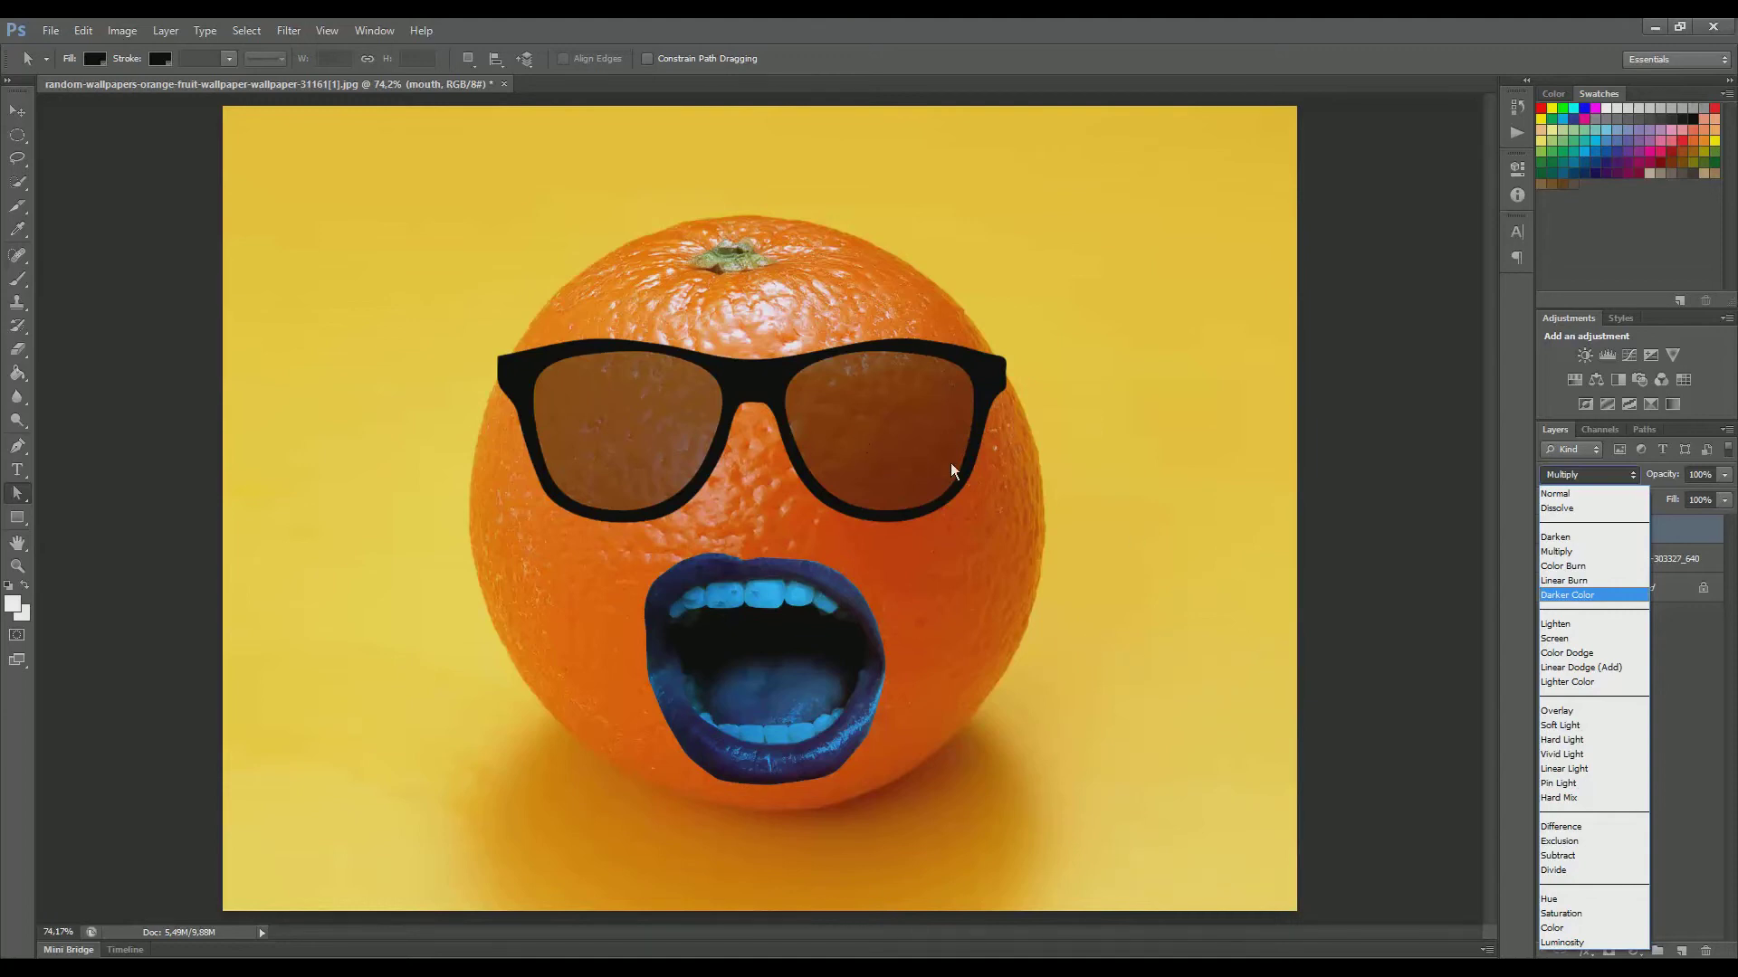
left_click(1593, 470)
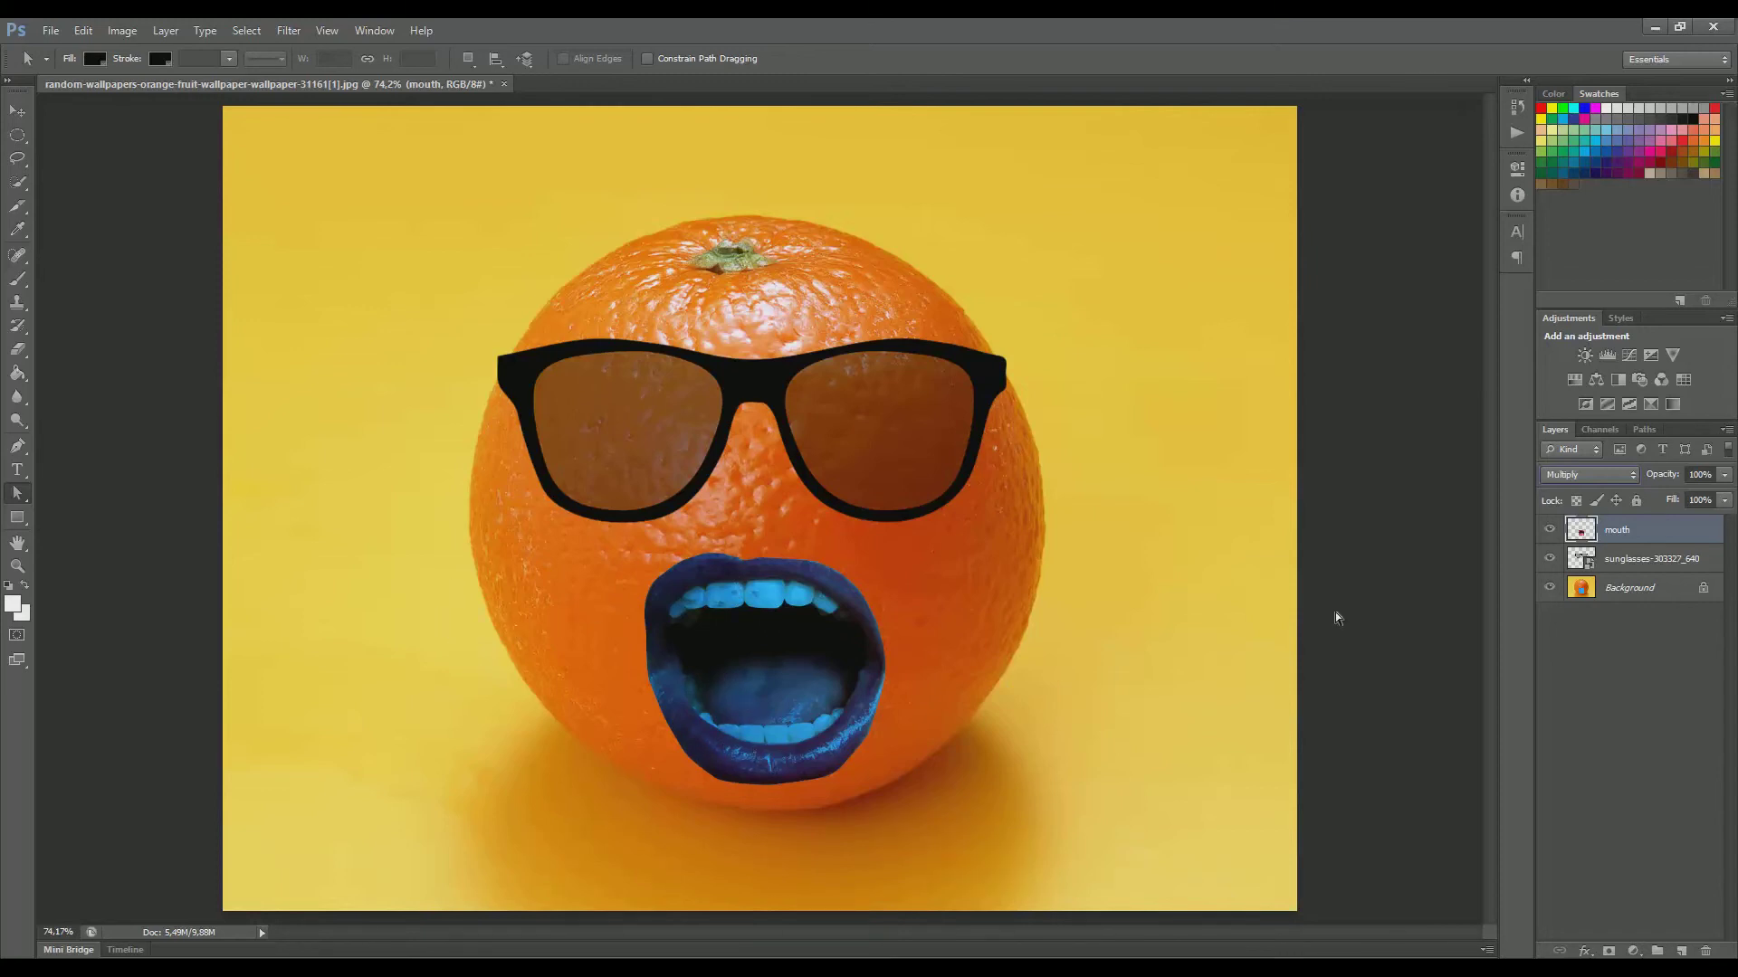
left_click(1591, 475)
left_click(1582, 490)
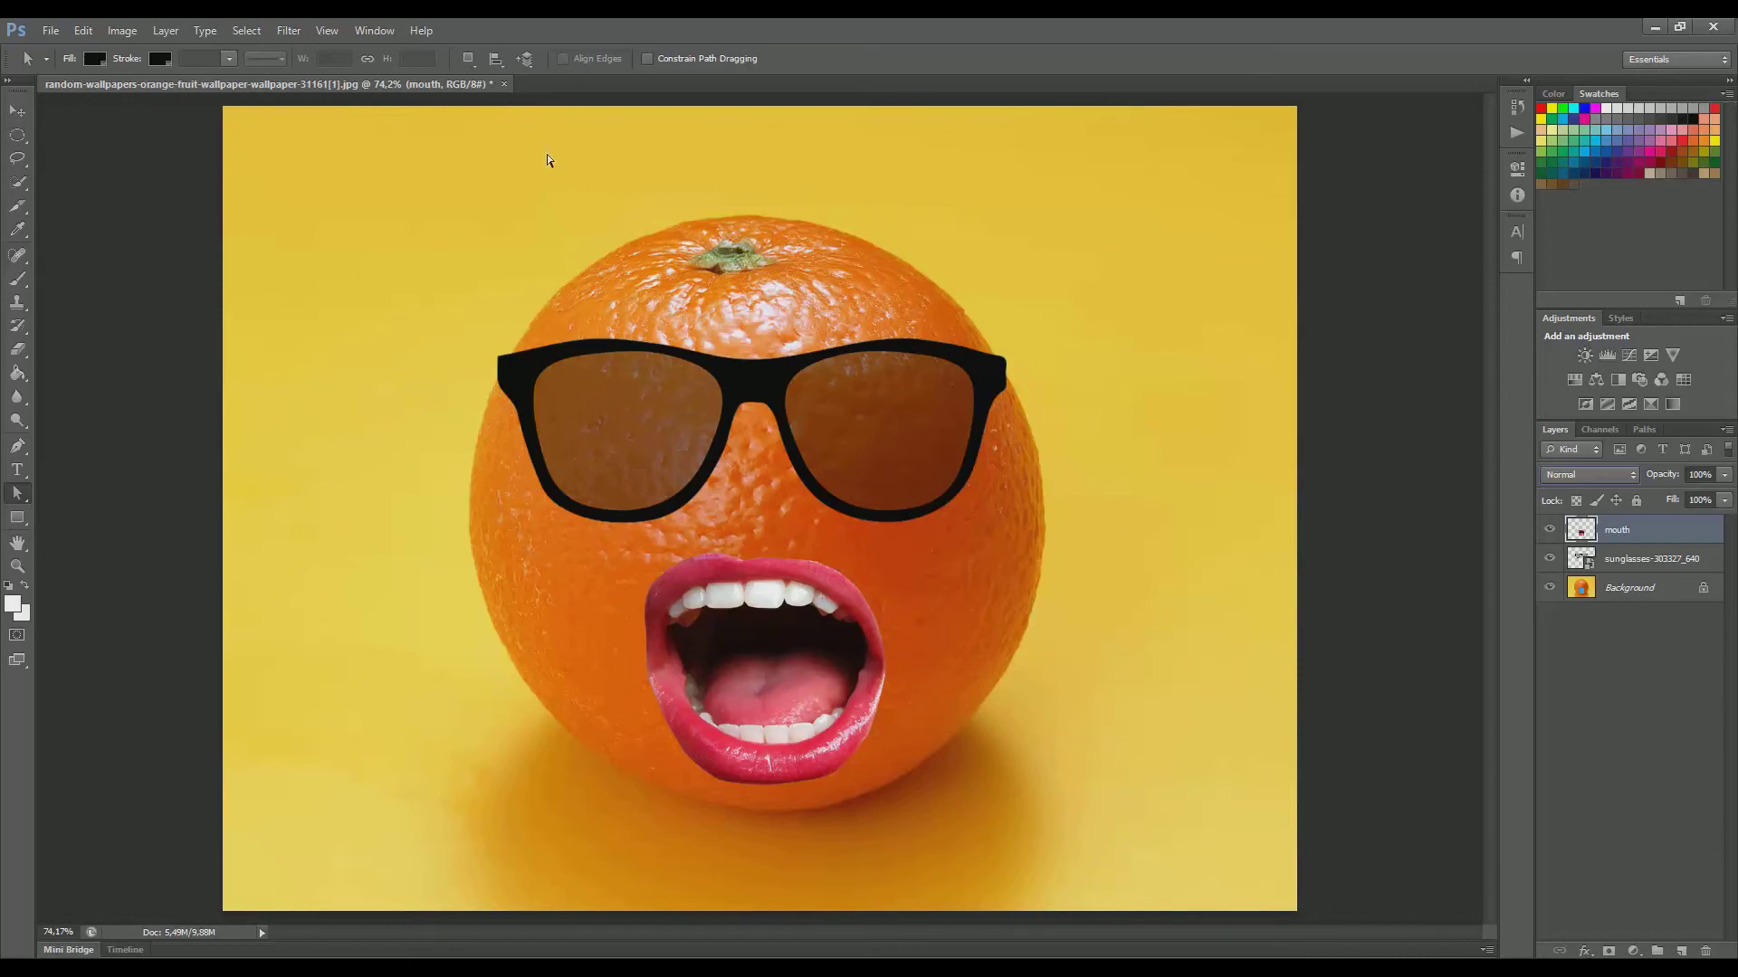
Step: Zoom out to 45.65% to see the whole orange face with sunglasses and lips
key("z")
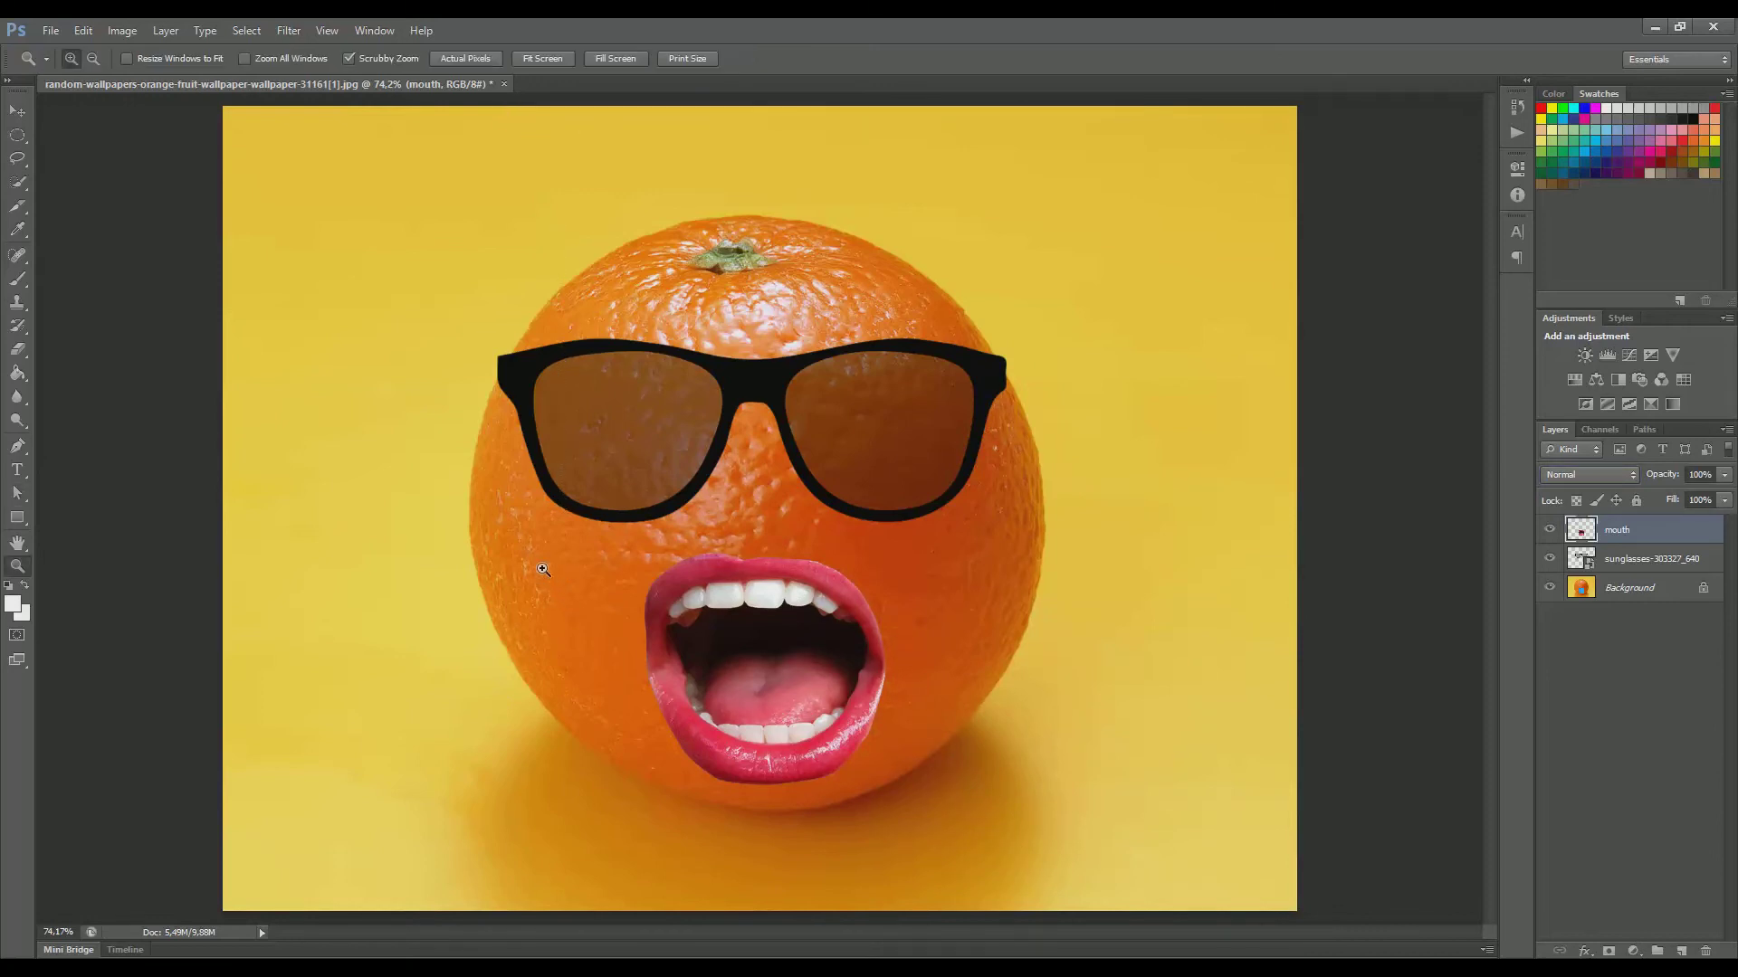
left_click(525, 435, "alt")
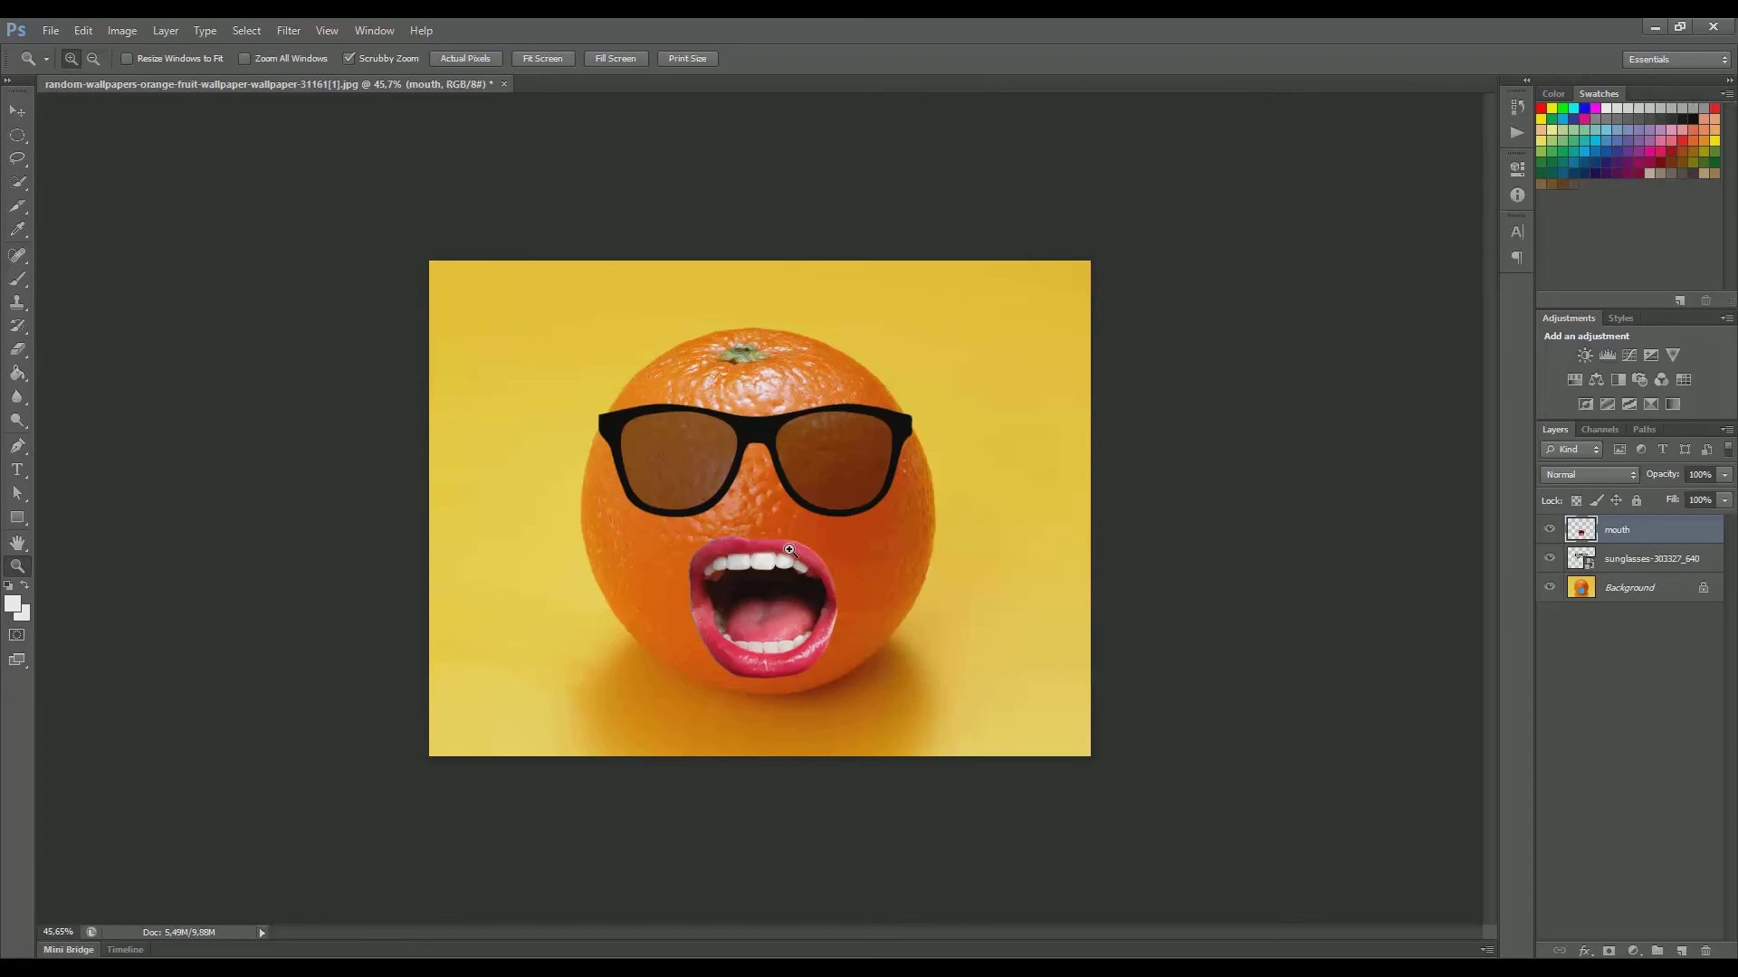
key("a")
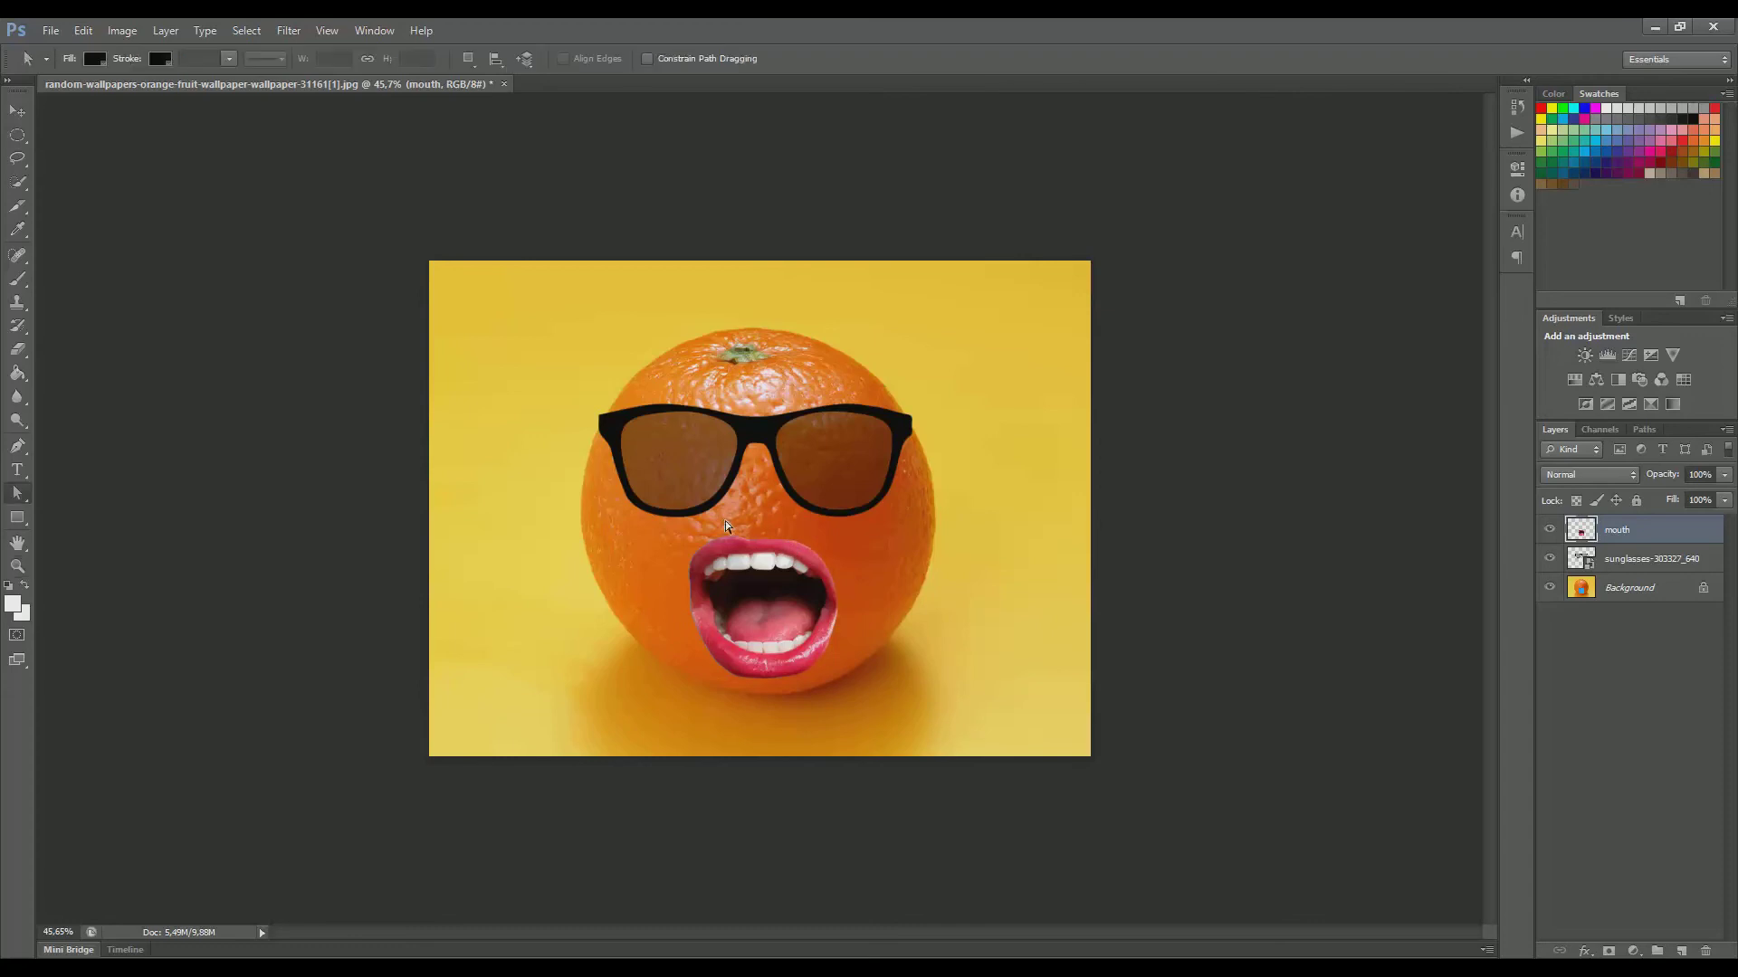